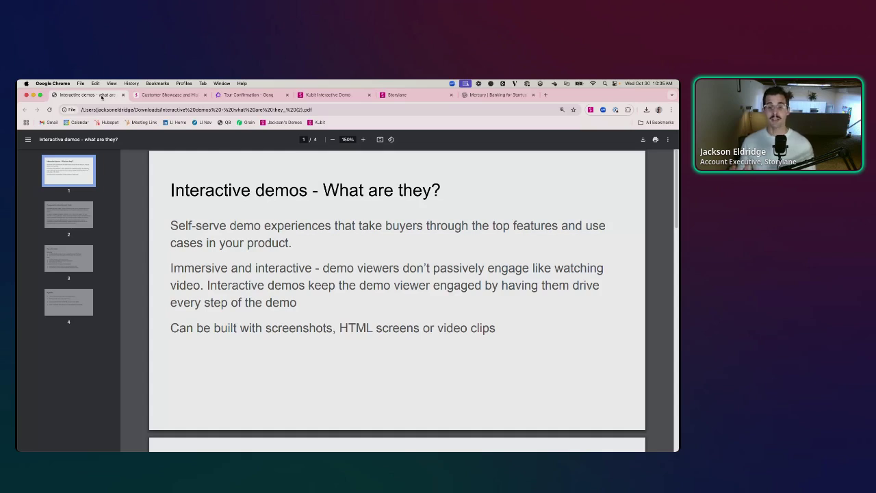
- Show PDF page 2, 'Compared to other formats / tech', from the sidebar thumbnail
{"action": "left_click", "coordinate": [51, 211]}
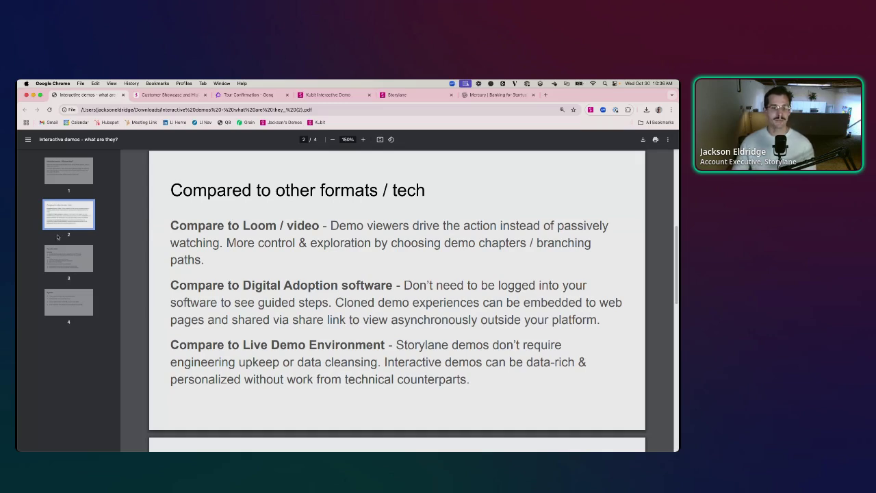
- Show PDF page 3, 'Top use cases', listing Marketing, Sales and Customer Success uses
{"action": "left_click", "coordinate": [59, 258]}
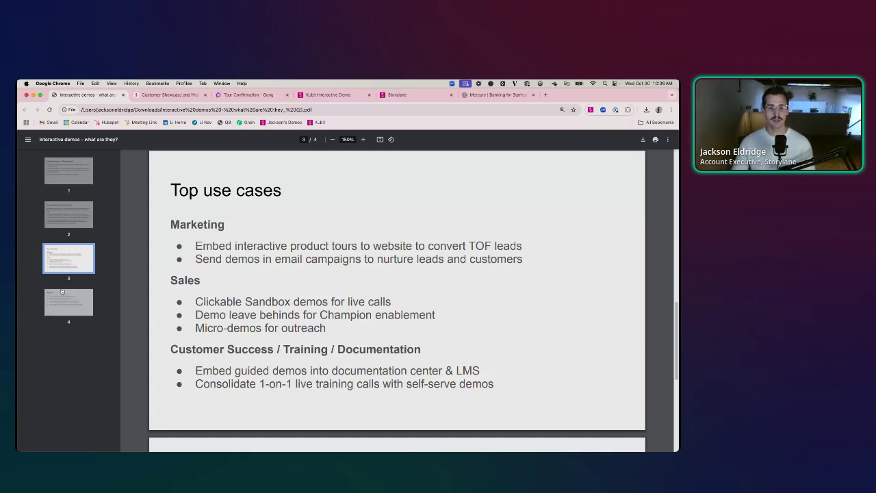
- Show PDF page 4 of 4, the Agenda page
{"action": "left_click", "coordinate": [61, 295]}
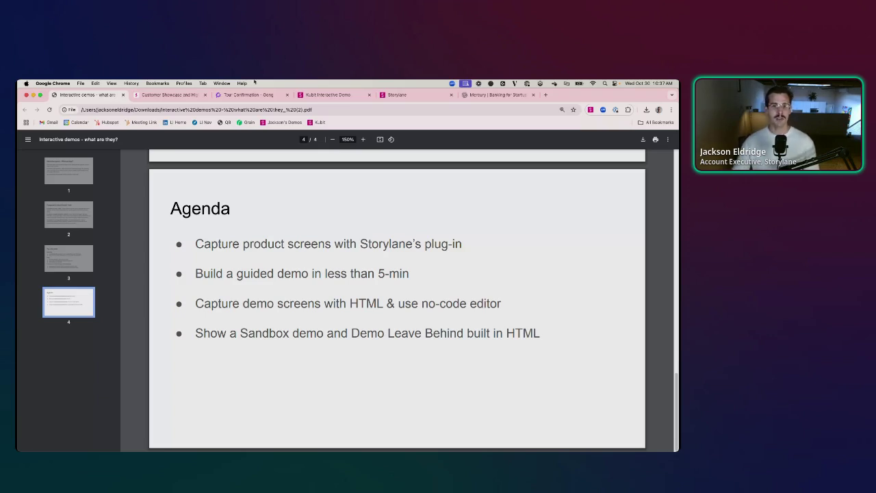
- Start a new Storylane screenshot demo capture on the Mercury dashboard
{"action": "left_click", "coordinate": [505, 97]}
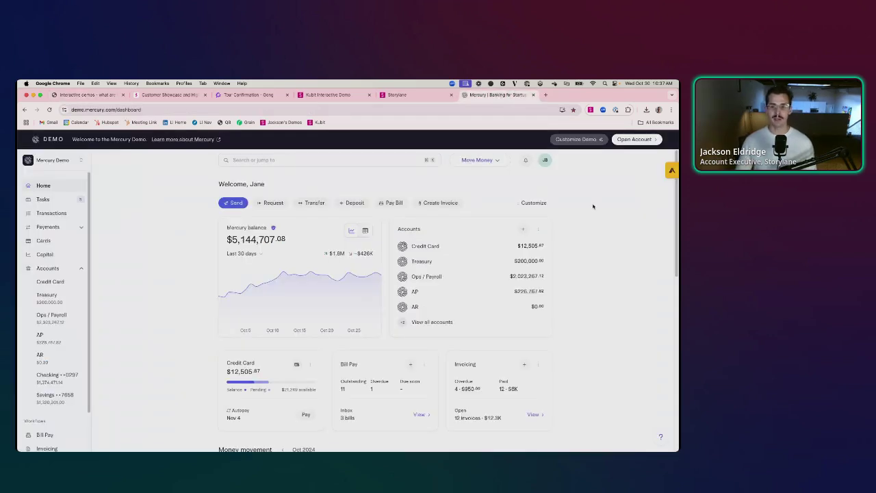
{"action": "left_click", "coordinate": [590, 110]}
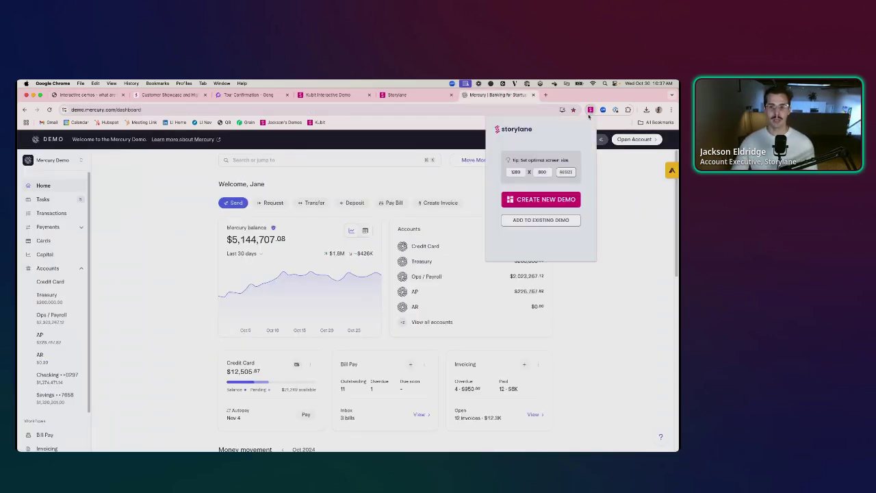
{"action": "left_click", "coordinate": [549, 198]}
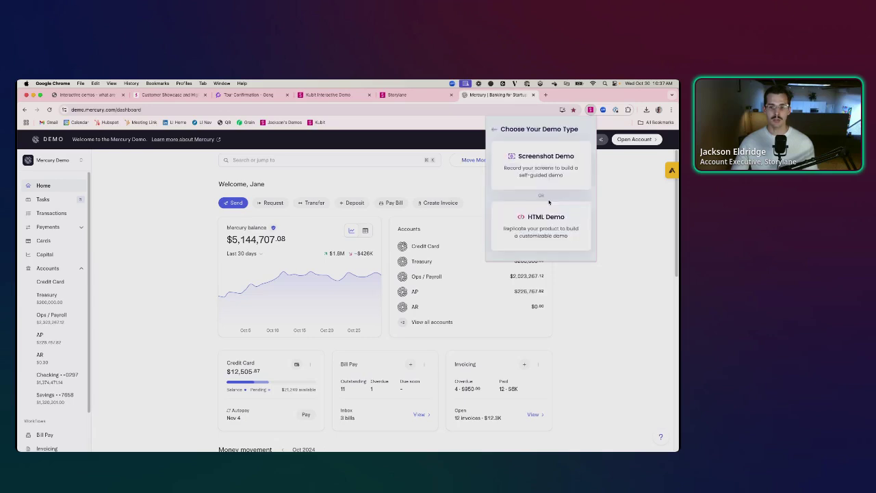
{"action": "left_click", "coordinate": [535, 167]}
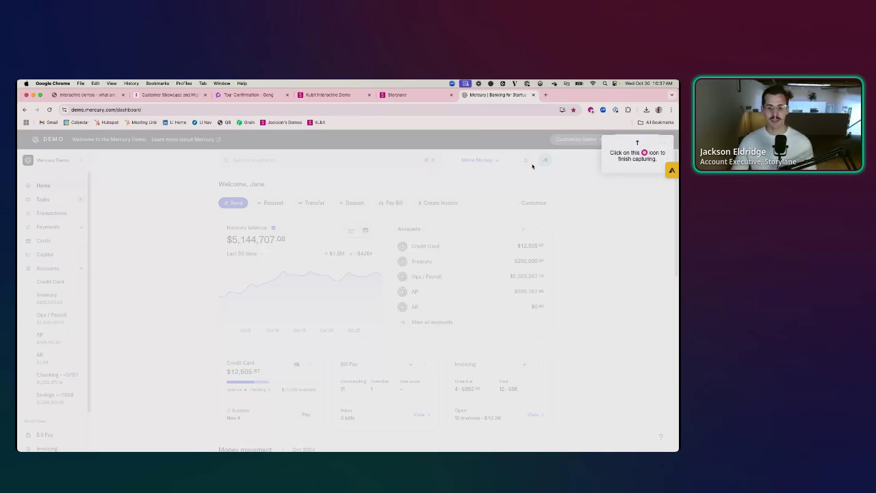
- Capture Transactions, search for Google, open the $1,952.15 Google transaction, then finish capturing
{"action": "left_click", "coordinate": [63, 213]}
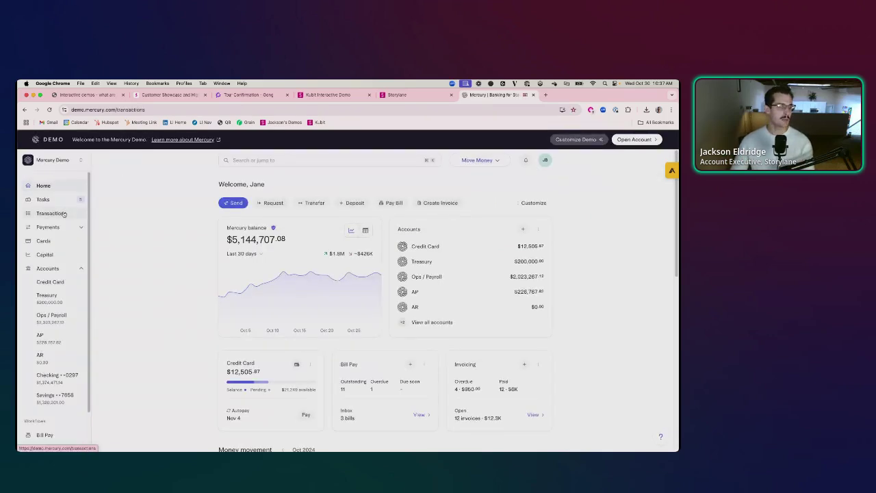
{"action": "left_click", "coordinate": [263, 160]}
{"action": "type", "text": "Giogle"}
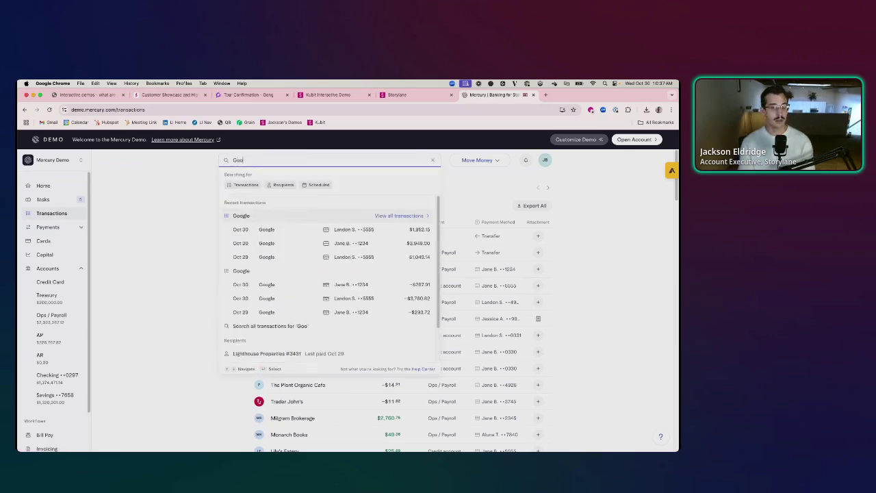
{"action": "left_click", "coordinate": [280, 203]}
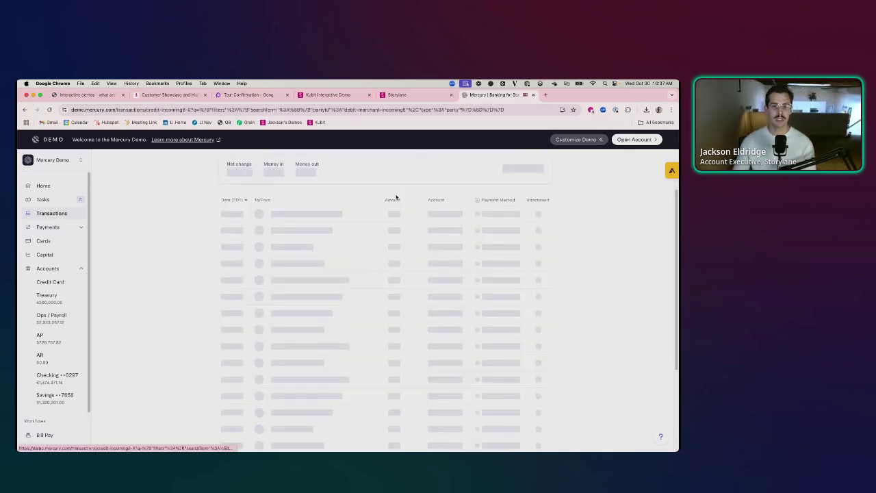
{"action": "left_click", "coordinate": [590, 110]}
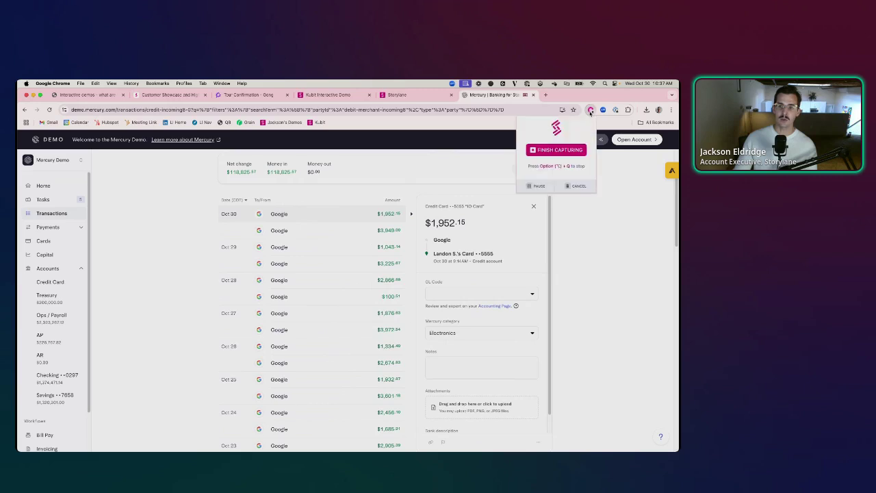
{"action": "left_click", "coordinate": [568, 149]}
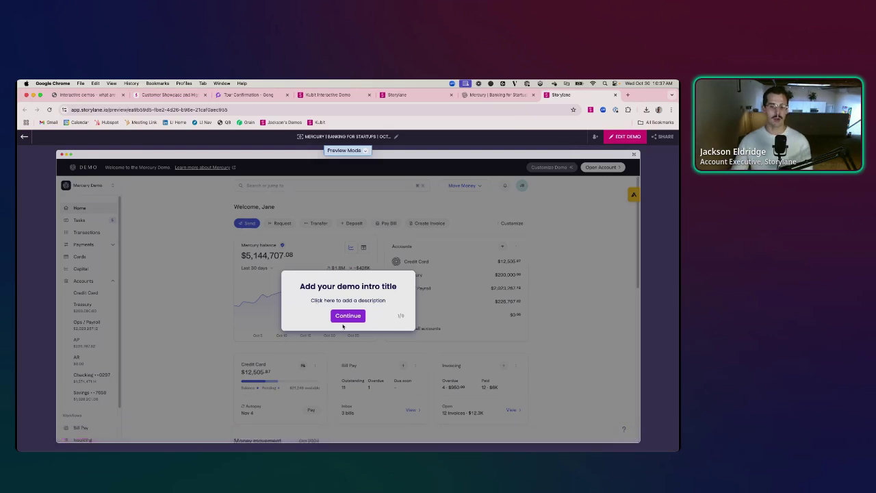
- Preview past the intro to the Transactions step, then switch the Mercury demo to edit mode
{"action": "left_click", "coordinate": [347, 316]}
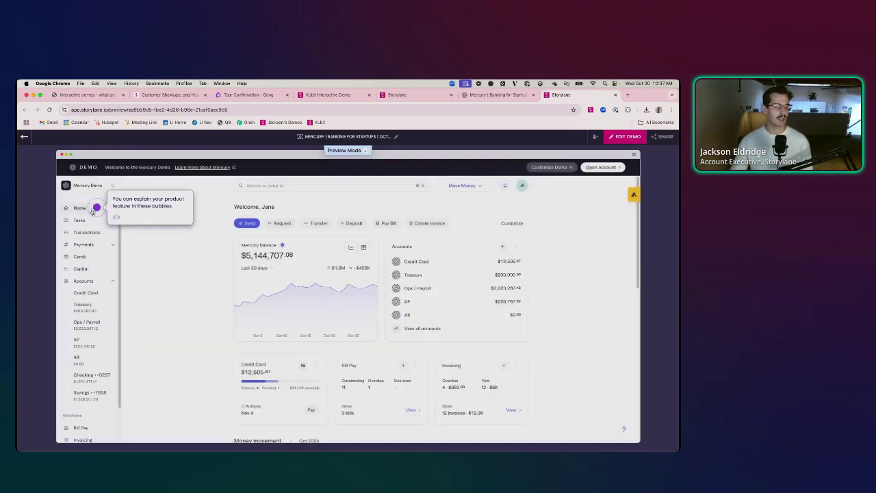
{"action": "left_click", "coordinate": [97, 233]}
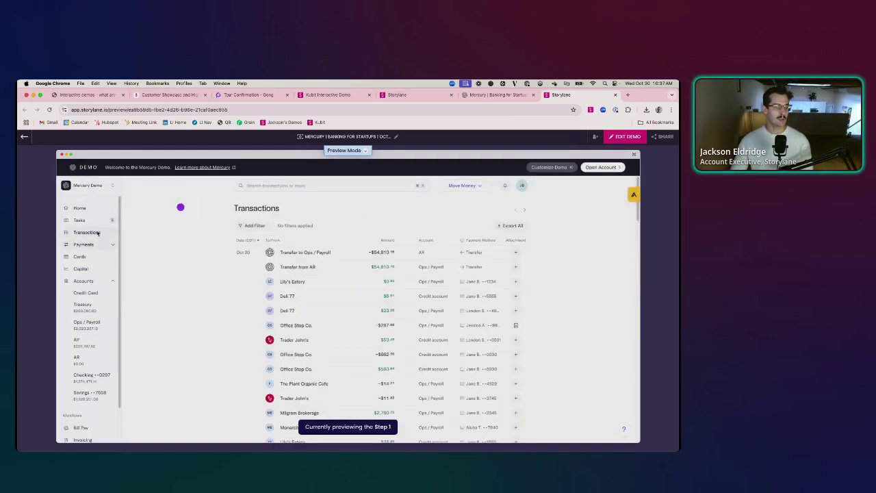
{"action": "left_click", "coordinate": [624, 136]}
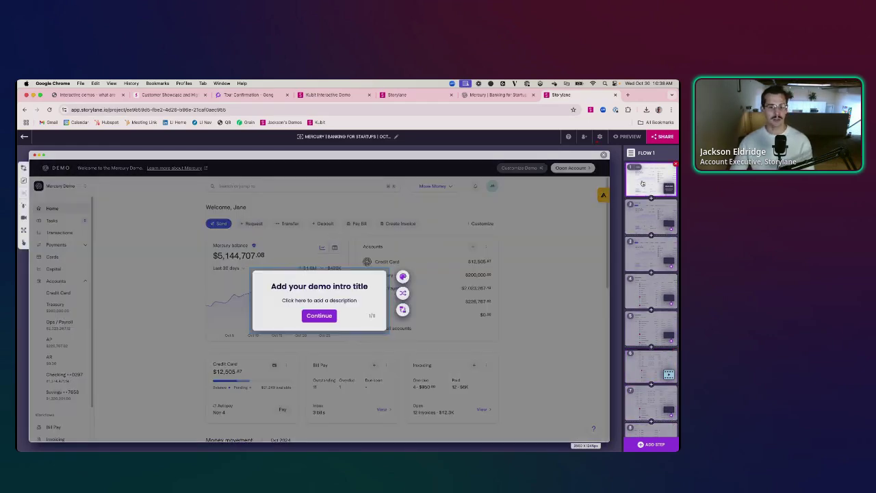
- Retitle the intro screen 'Welcome to Merucyr'
{"action": "left_click", "coordinate": [343, 286]}
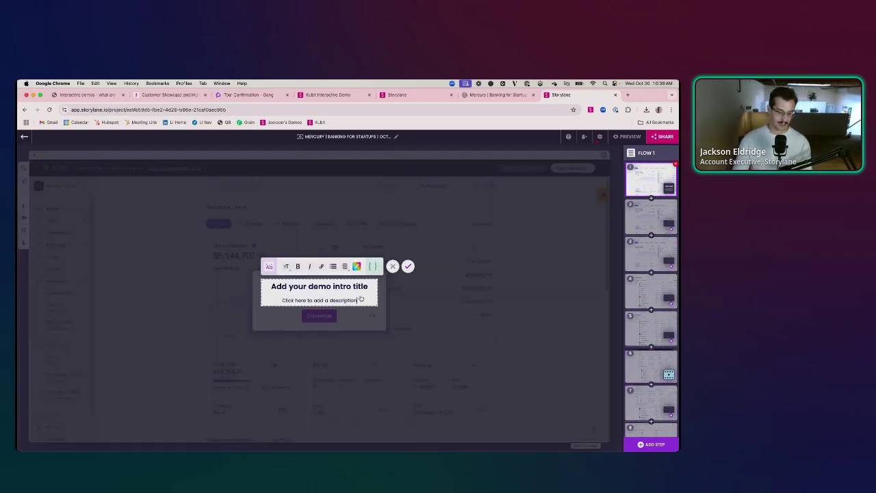
{"action": "key", "text": "super+a"}
{"action": "type", "text": "Welcome to Merucyr"}
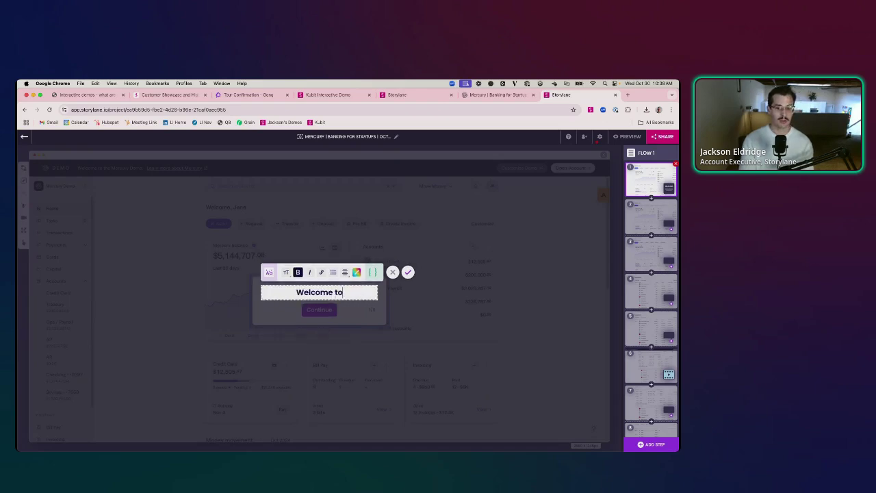
{"action": "left_click", "coordinate": [408, 271]}
- Enable a backdrop on step 2's guide and move its highlight onto the Home row
{"action": "left_click", "coordinate": [319, 309]}
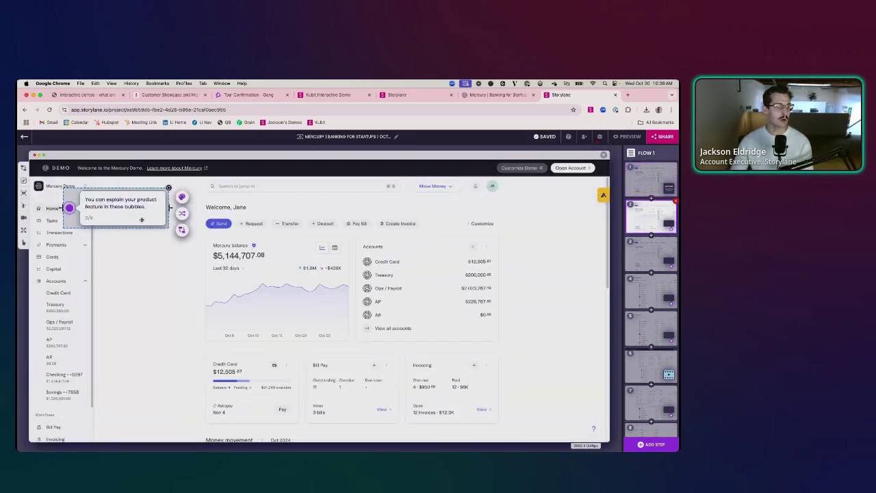
{"action": "left_click_drag", "start_coordinate": [142, 219], "coordinate": [150, 219]}
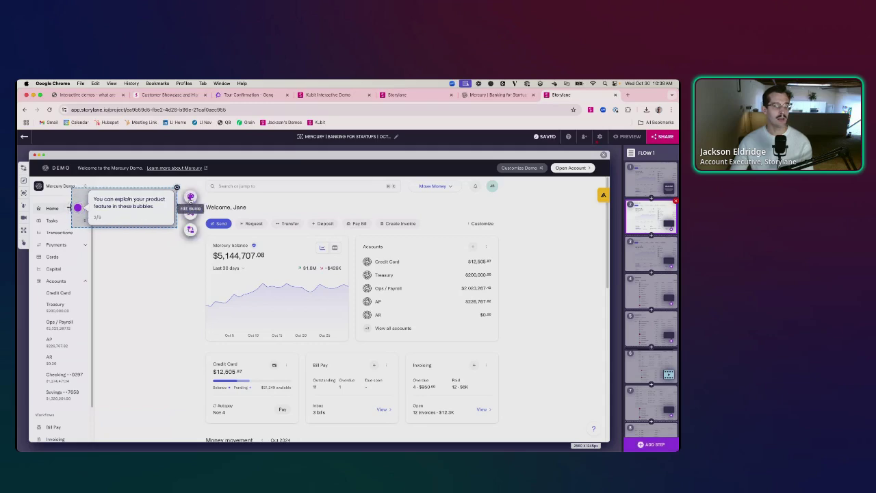
{"action": "left_click", "coordinate": [190, 197]}
{"action": "left_click", "coordinate": [260, 254]}
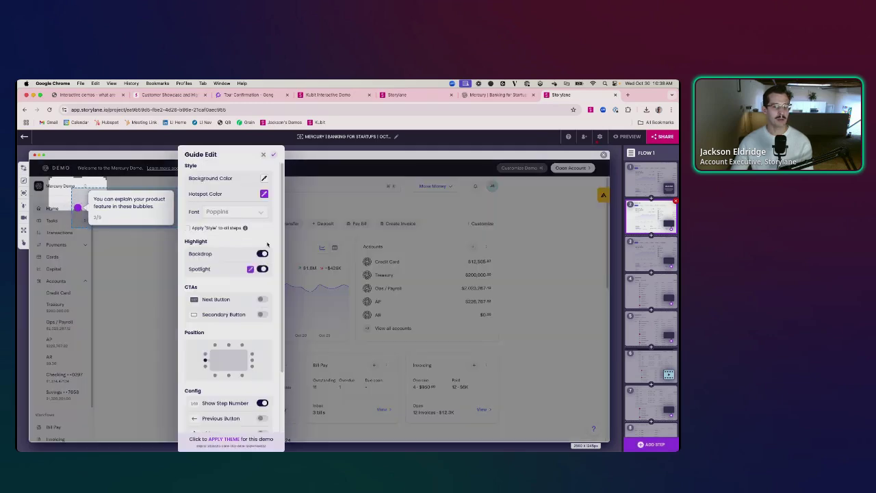
{"action": "left_click", "coordinate": [273, 155]}
{"action": "left_click_drag", "start_coordinate": [74, 189], "coordinate": [96, 213]}
- Replace the bubble text with an AI-written home page welcome, generated from 'Home page'
{"action": "left_click", "coordinate": [96, 213]}
{"action": "key", "text": "super+a"}
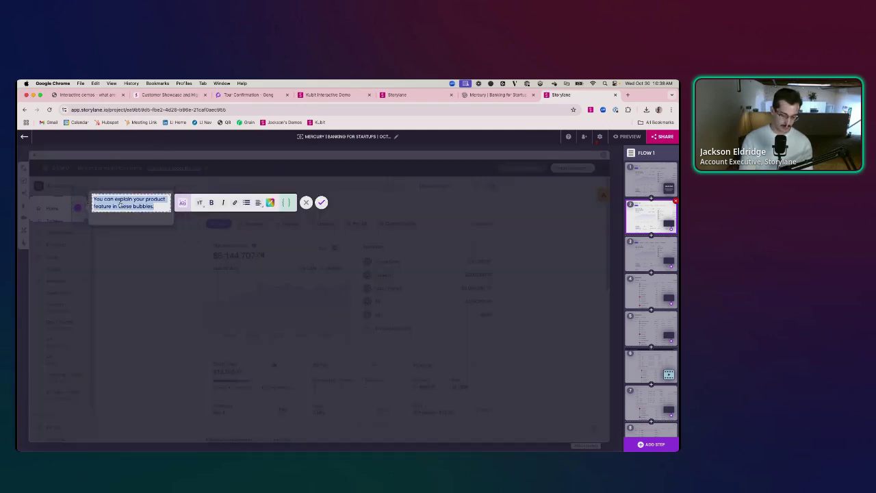
{"action": "type", "text": "Home page"}
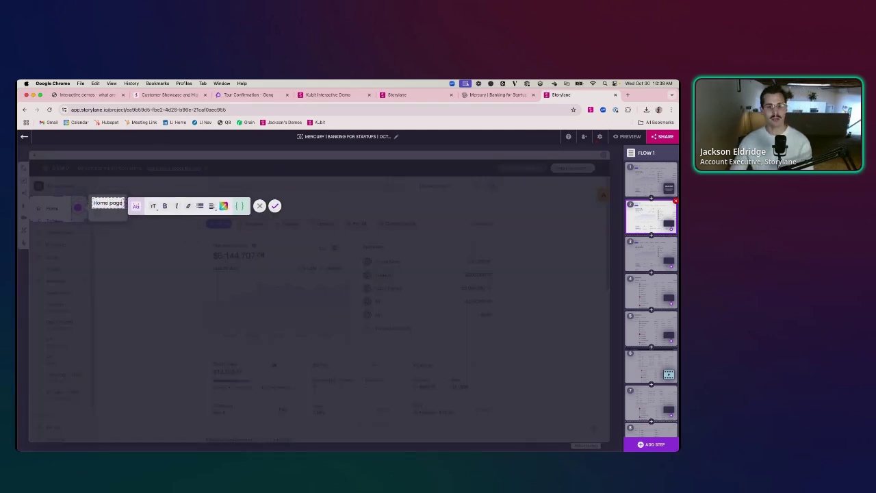
{"action": "left_click", "coordinate": [136, 207]}
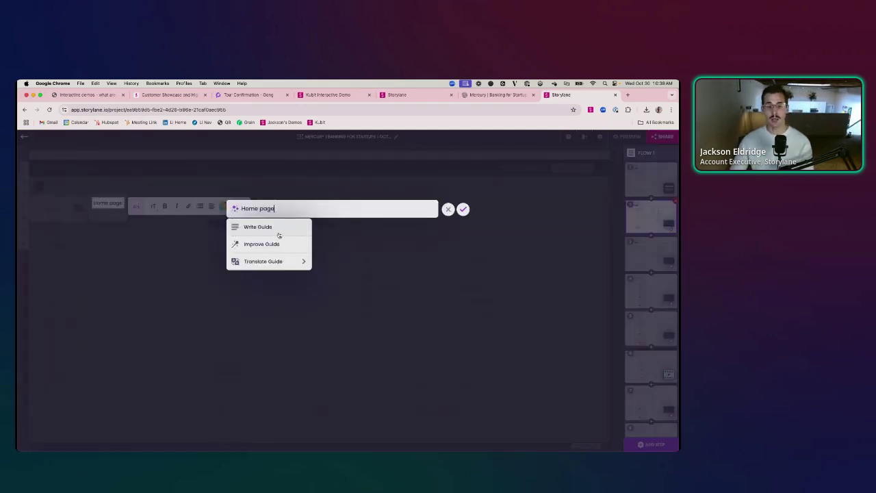
{"action": "left_click", "coordinate": [267, 230]}
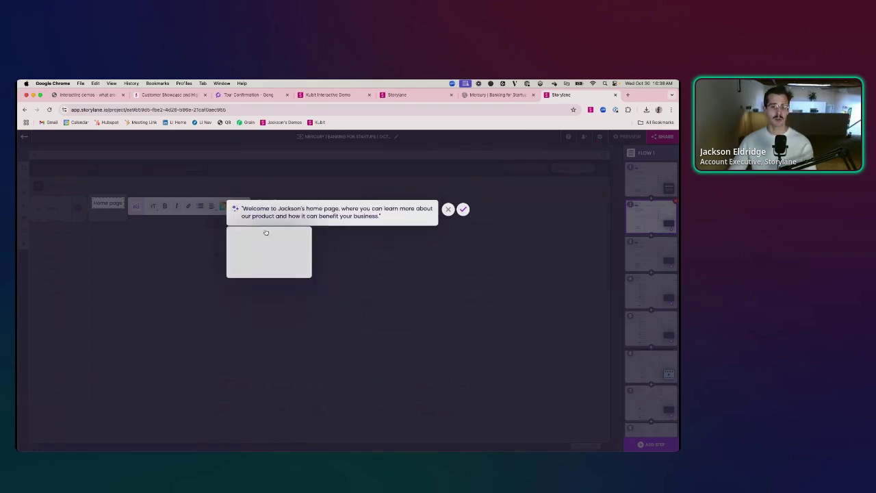
{"action": "left_click", "coordinate": [253, 252]}
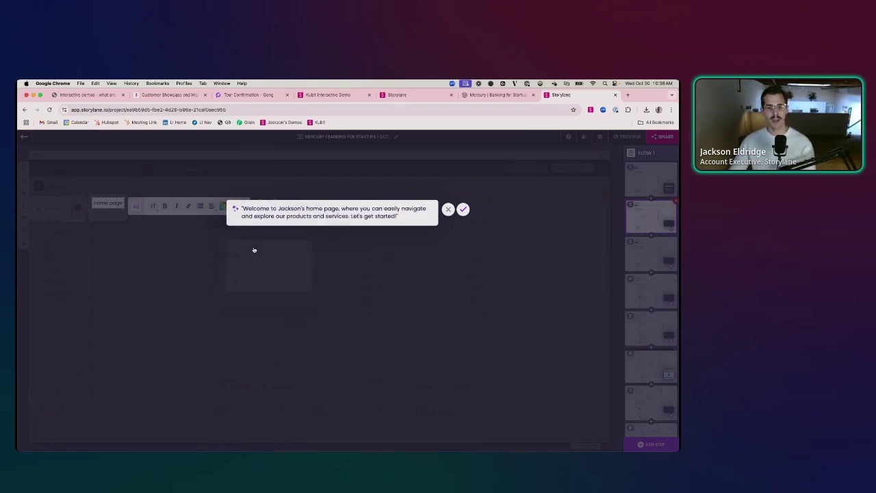
{"action": "left_click", "coordinate": [256, 236]}
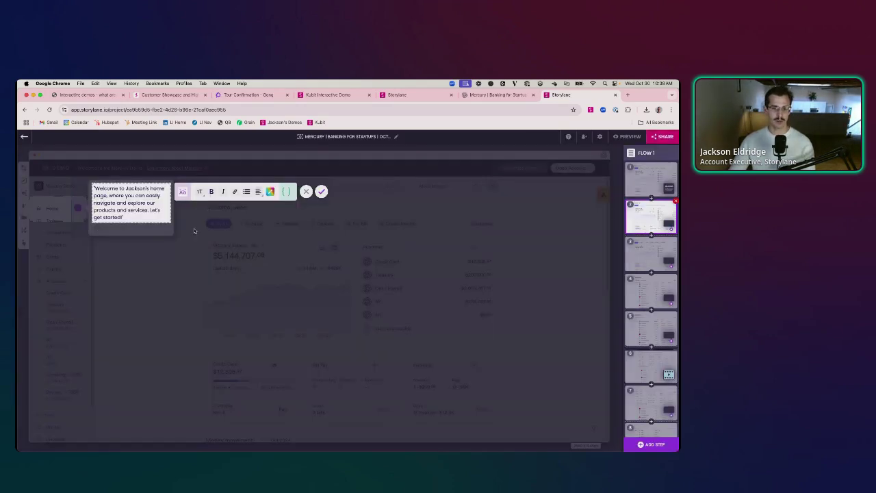
{"action": "left_click", "coordinate": [321, 191]}
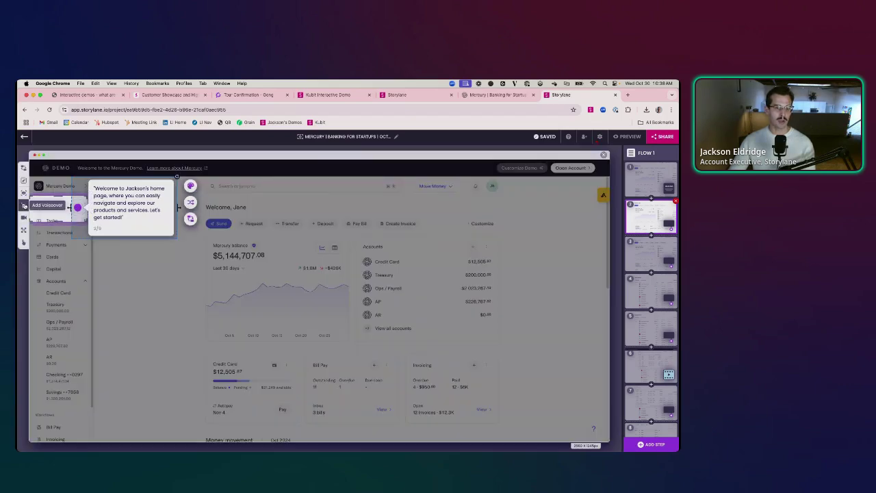
- Generate an AI voiceover in the voice Brian from step 2's welcome text and save it
{"action": "left_click", "coordinate": [24, 205]}
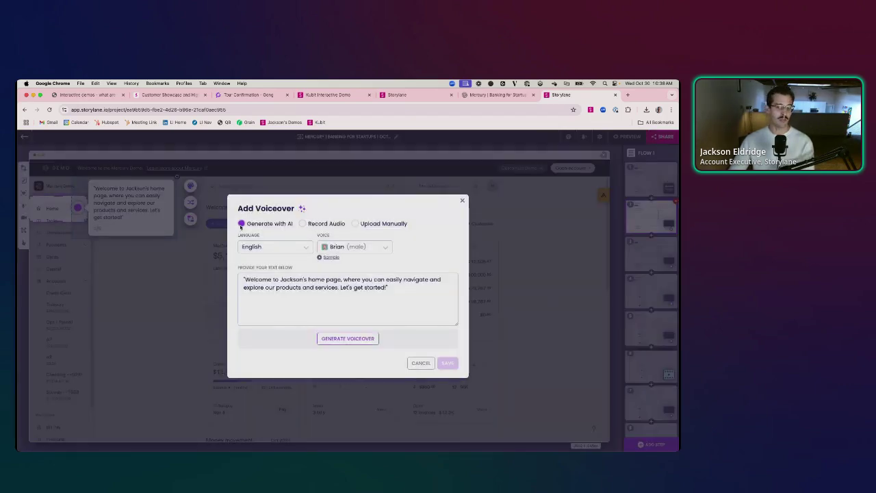
{"action": "left_click", "coordinate": [357, 338]}
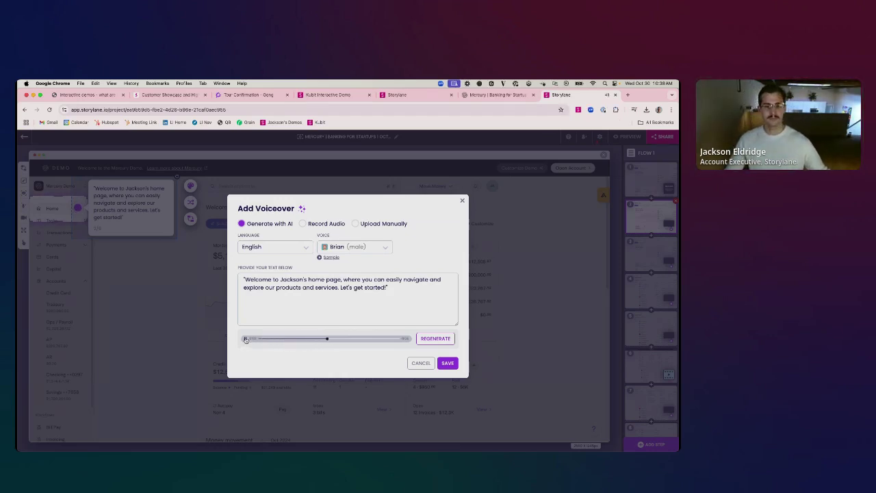
{"action": "left_click", "coordinate": [448, 363]}
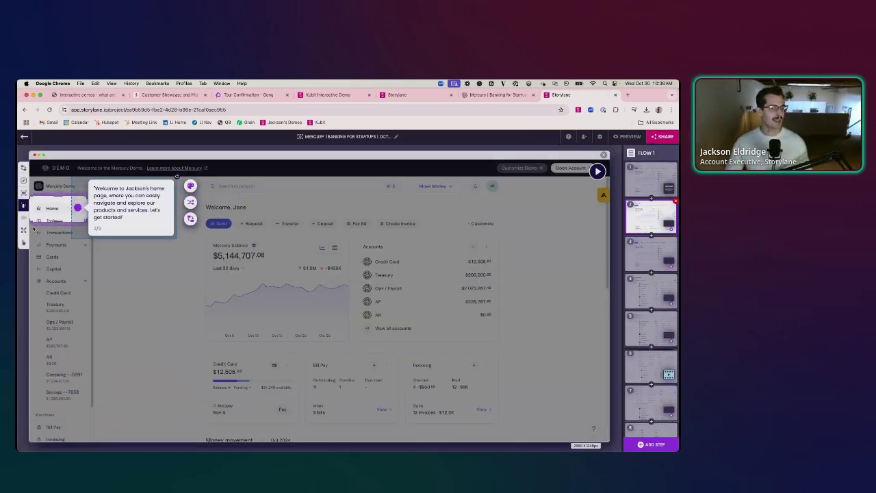
- Add a zoom effect to the welcome step and raise it to 40%
{"action": "left_click", "coordinate": [24, 192]}
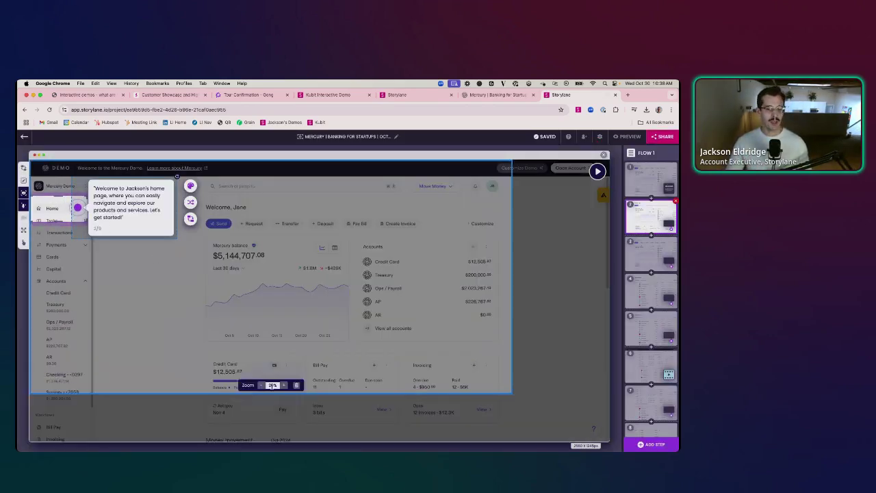
{"action": "left_click", "coordinate": [282, 386]}
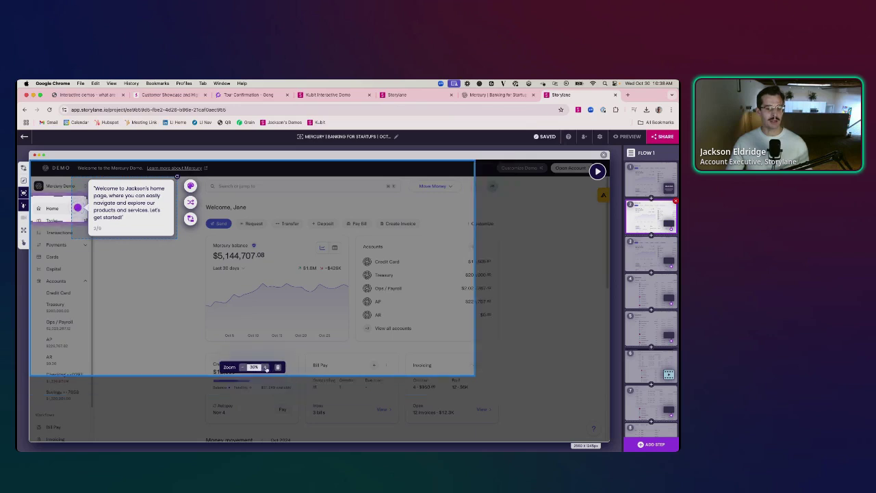
{"action": "left_click", "coordinate": [267, 367]}
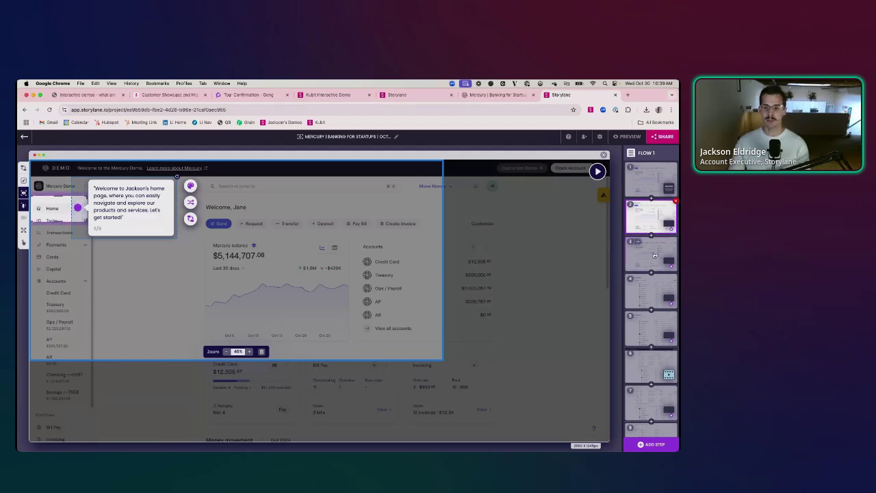
- Turn step 3's guide into a 'Money graph' tooltip on the Mercury balance chart
{"action": "key", "text": "Right"}
{"action": "left_click_drag", "start_coordinate": [143, 236], "coordinate": [411, 285]}
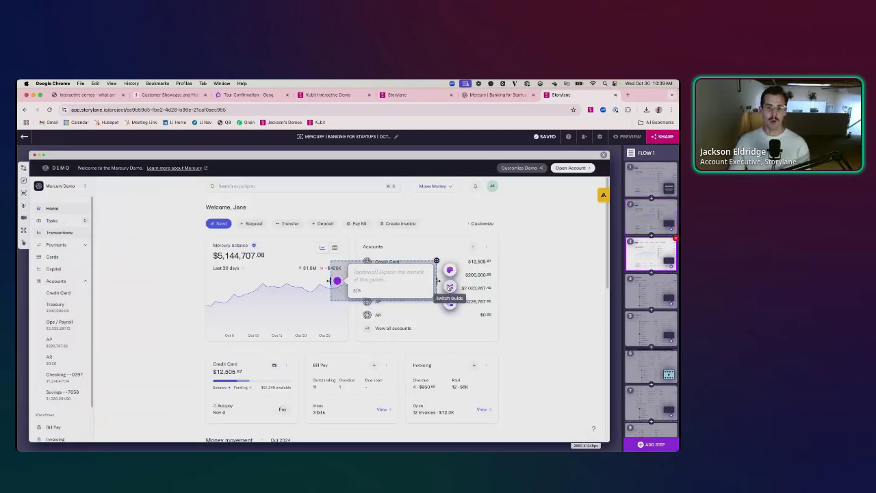
{"action": "left_click", "coordinate": [449, 287]}
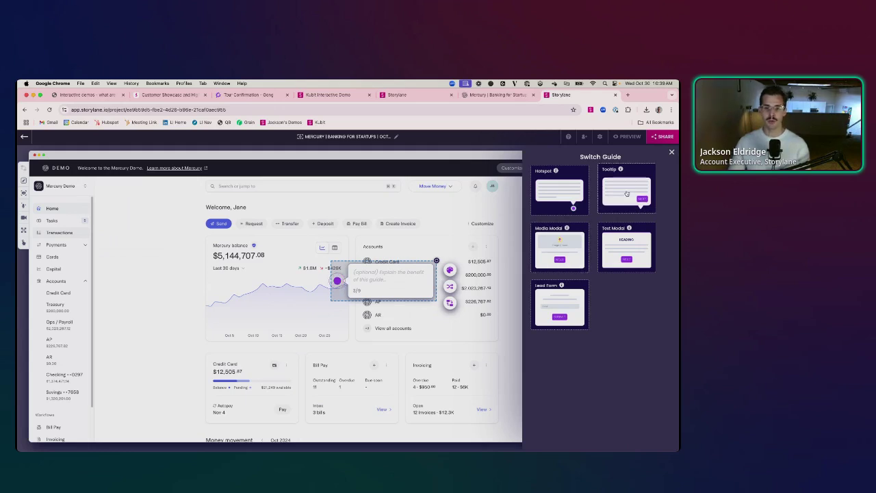
{"action": "left_click", "coordinate": [626, 193]}
{"action": "left_click_drag", "start_coordinate": [336, 270], "coordinate": [355, 346]}
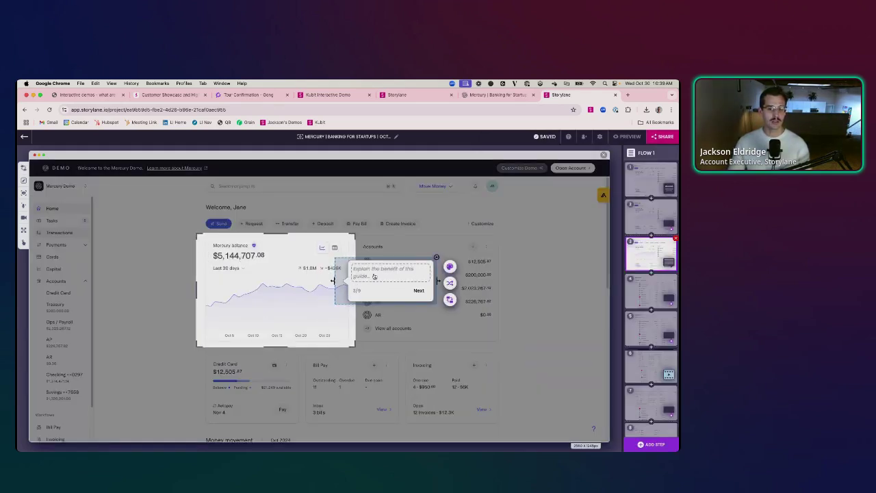
{"action": "left_click", "coordinate": [374, 276]}
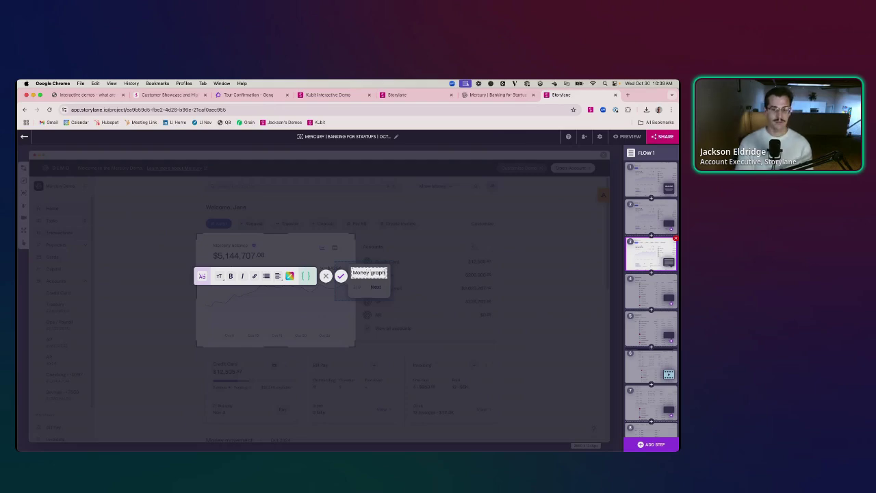
{"action": "left_click", "coordinate": [341, 276]}
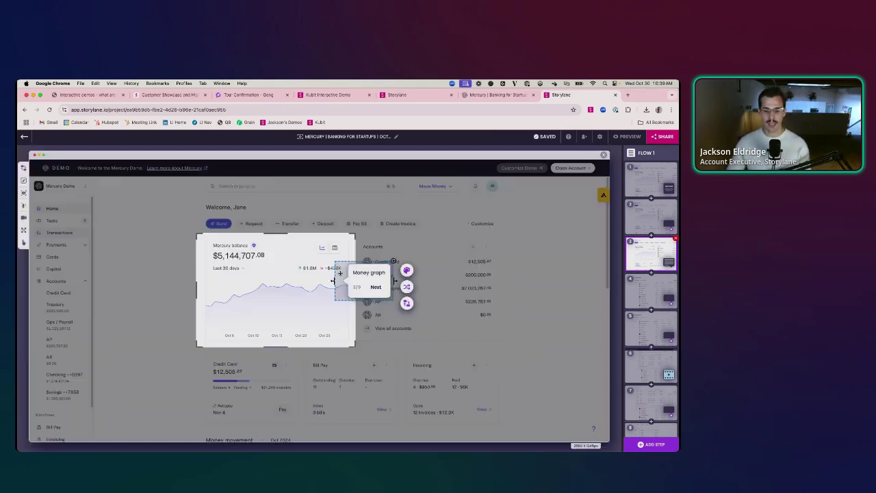
- Record a 3-second webcam clip and save it to the Money graph step
{"action": "left_click", "coordinate": [23, 217]}
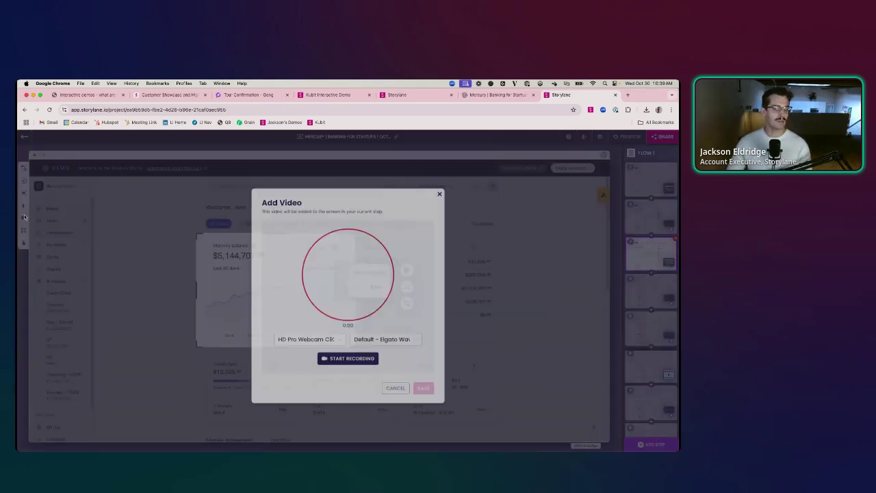
{"action": "left_click", "coordinate": [338, 353]}
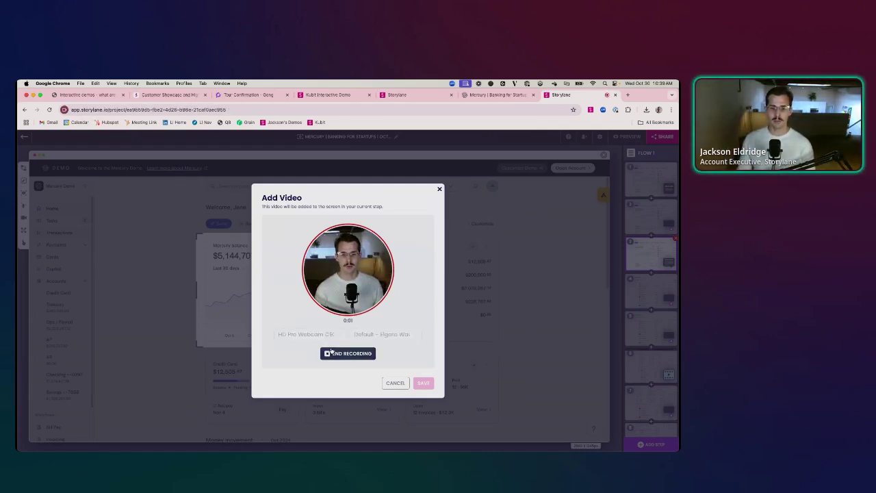
{"action": "left_click", "coordinate": [332, 352]}
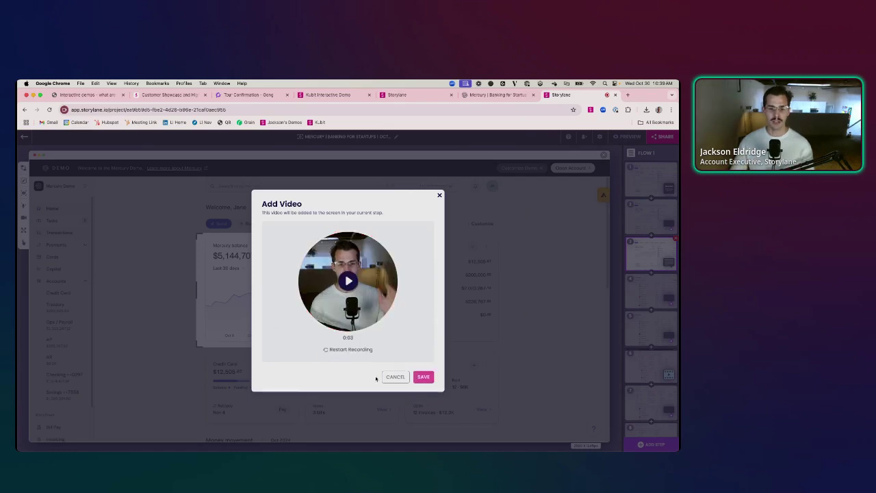
{"action": "left_click", "coordinate": [420, 378]}
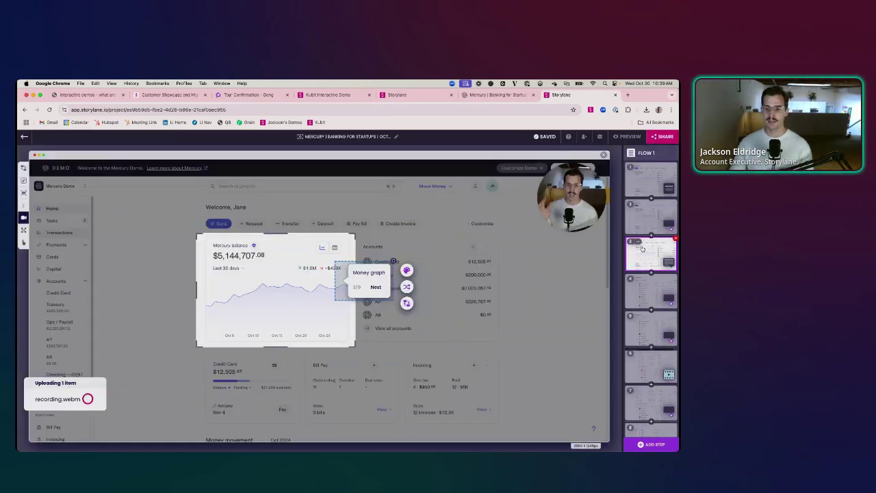
{"action": "scroll", "coordinate": [647, 414], "scroll_direction": "down", "scroll_amount": 2}
- Change step 8's modal headline to 'REady to see a personalized demo?'
{"action": "left_click", "coordinate": [647, 414]}
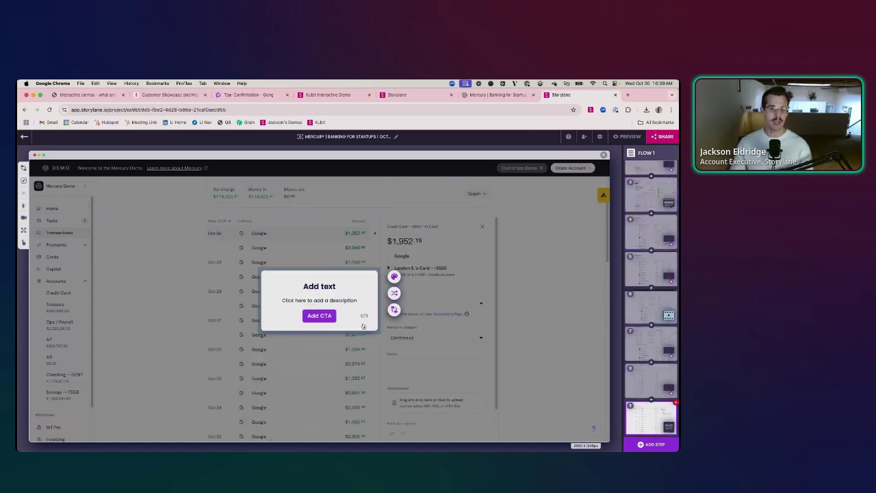
{"action": "left_click", "coordinate": [338, 299]}
{"action": "key", "text": "ctrl+a"}
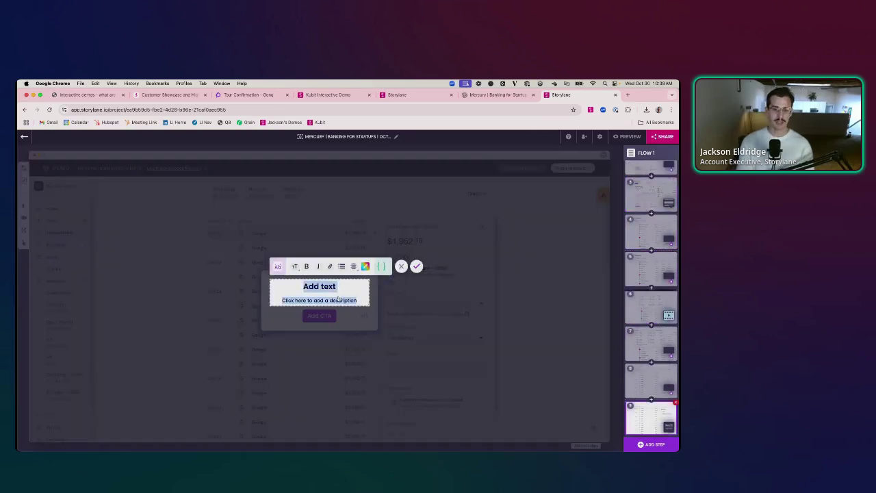
{"action": "type", "text": "REady tos e"}
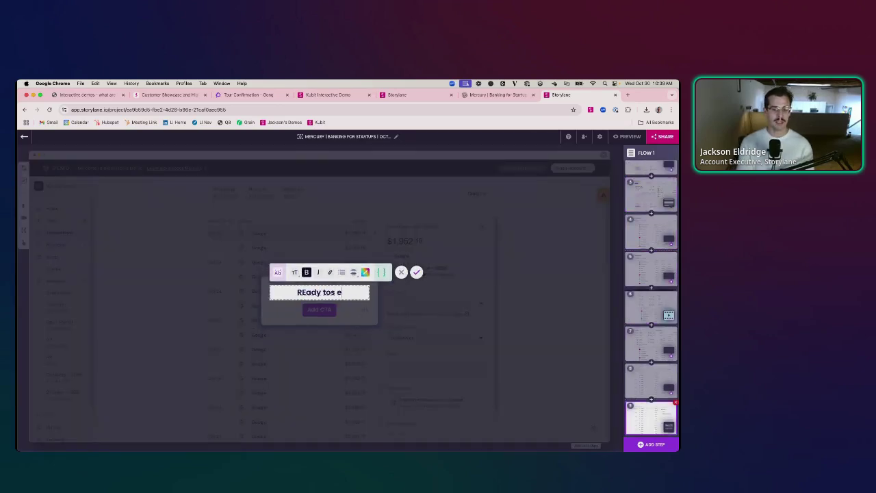
{"action": "key", "text": "BackSpace"}
{"action": "key", "text": "BackSpace"}
{"action": "key", "text": "BackSpace"}
{"action": "type", "text": "see a persaon"}
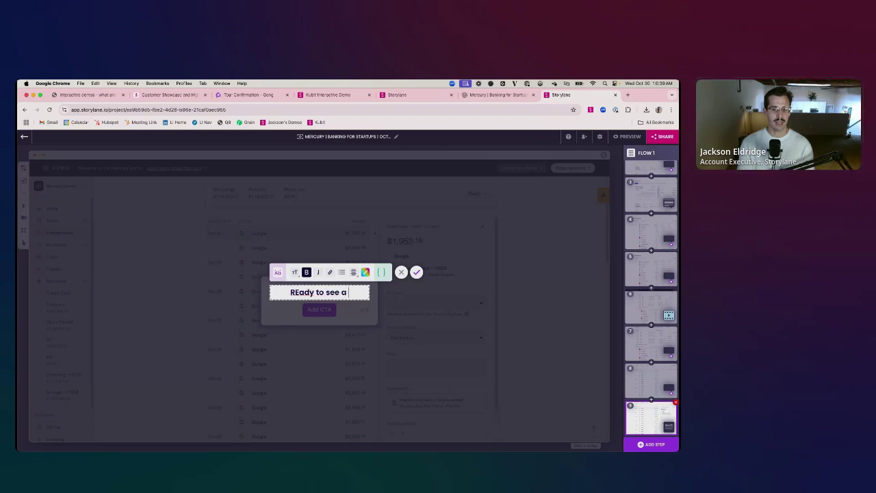
{"action": "key", "text": "BackSpace"}
{"action": "key", "text": "BackSpace"}
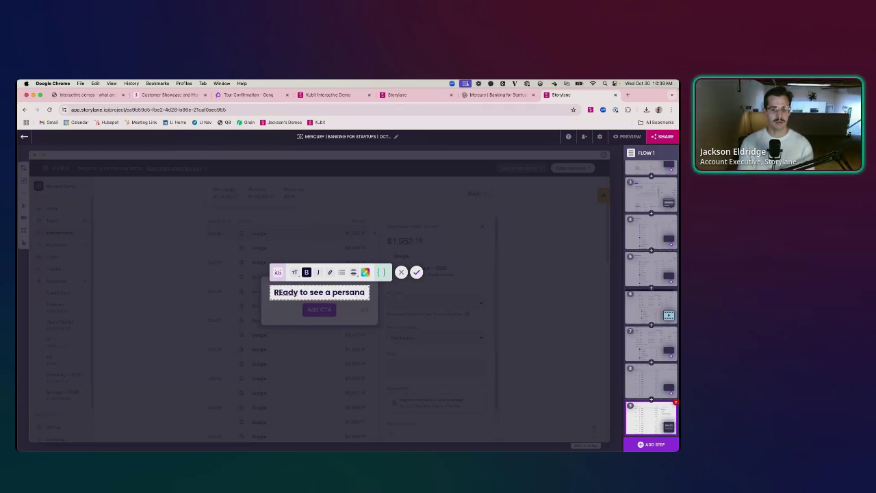
{"action": "type", "text": "naliz"}
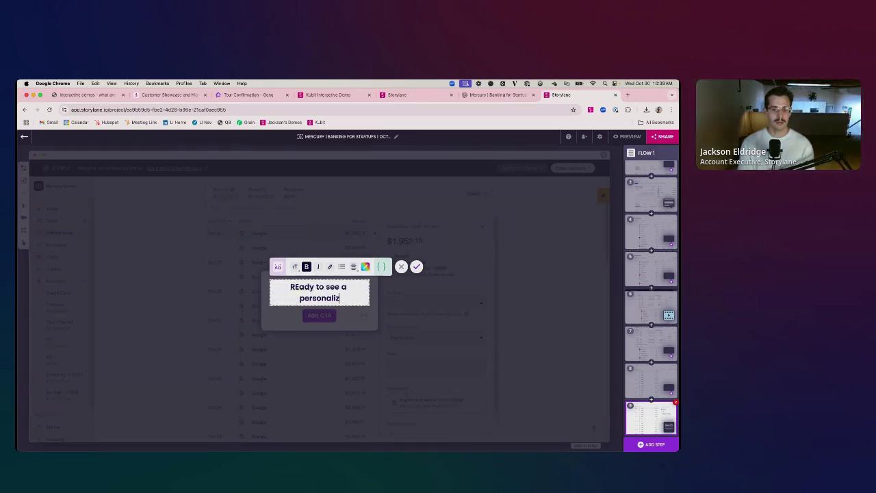
{"action": "type", "text": "ed demo?"}
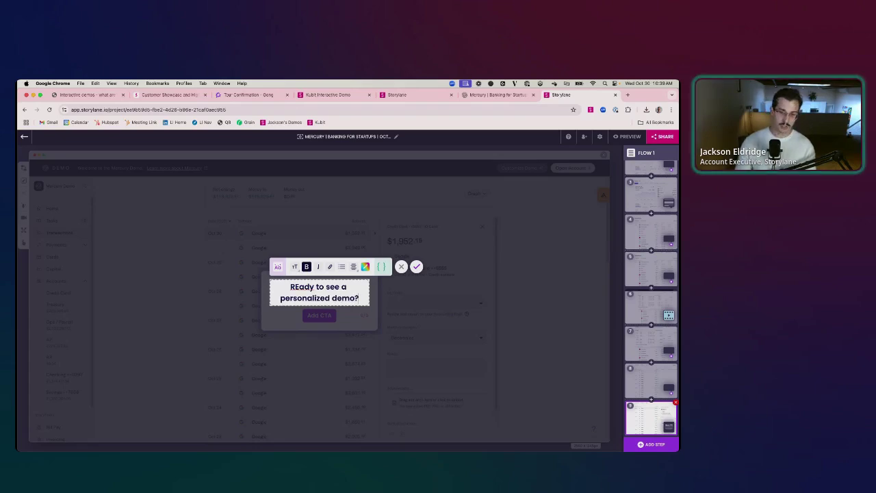
{"action": "left_click", "coordinate": [417, 267]}
- Add a 'Book Demo' call-to-action button that goes to a URL
{"action": "left_click", "coordinate": [313, 316]}
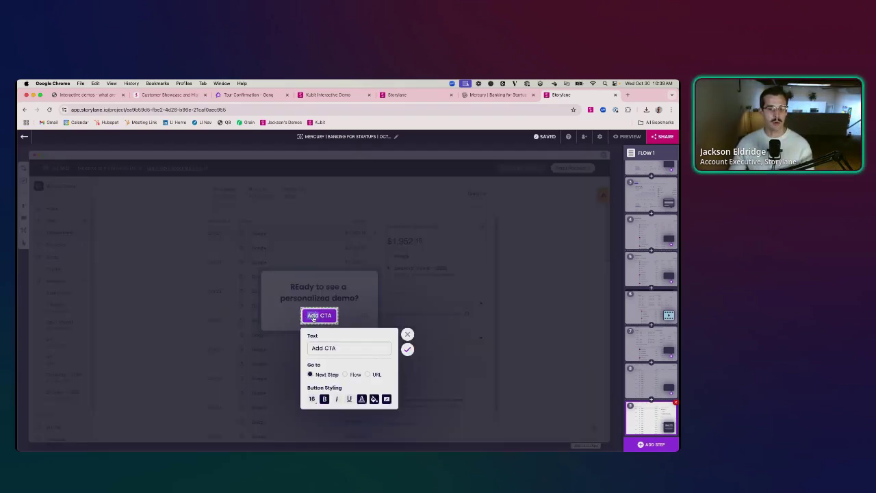
{"action": "type", "text": "Book"}
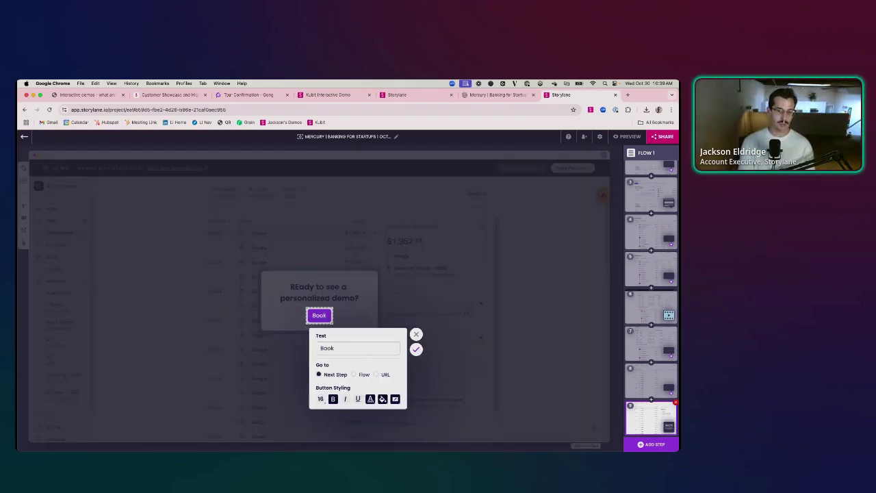
{"action": "type", "text": " Demo"}
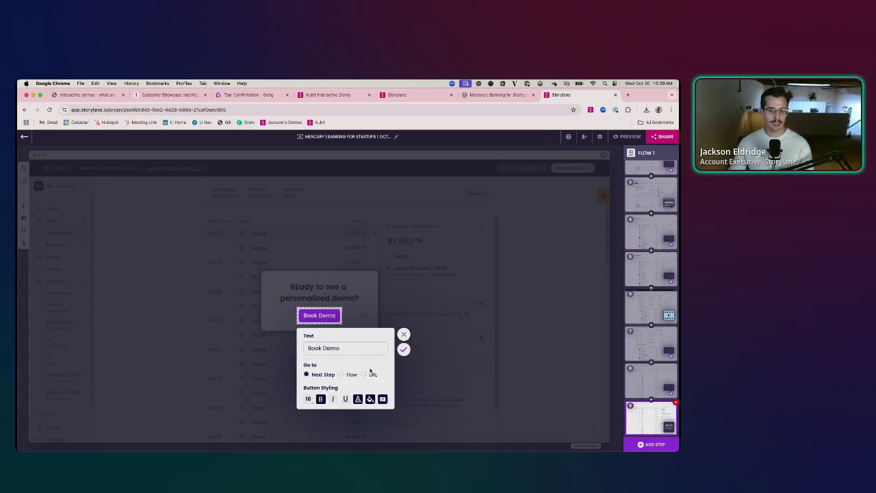
{"action": "left_click", "coordinate": [363, 375]}
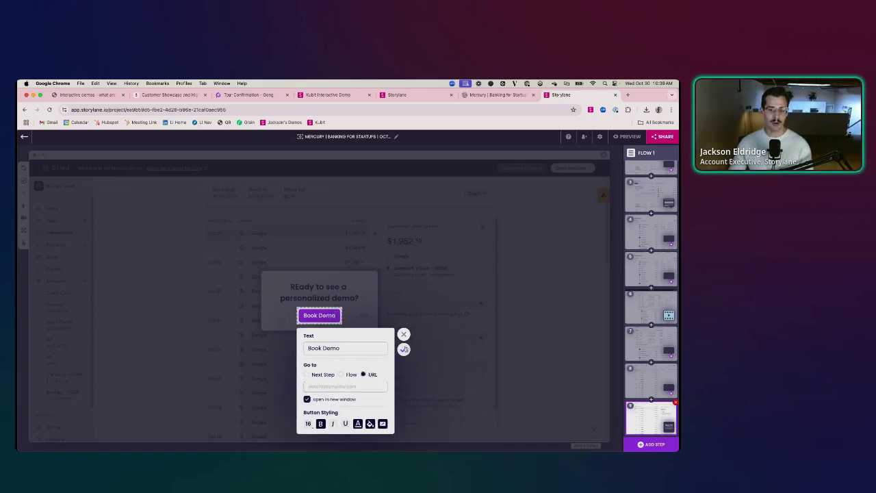
{"action": "left_click", "coordinate": [404, 350]}
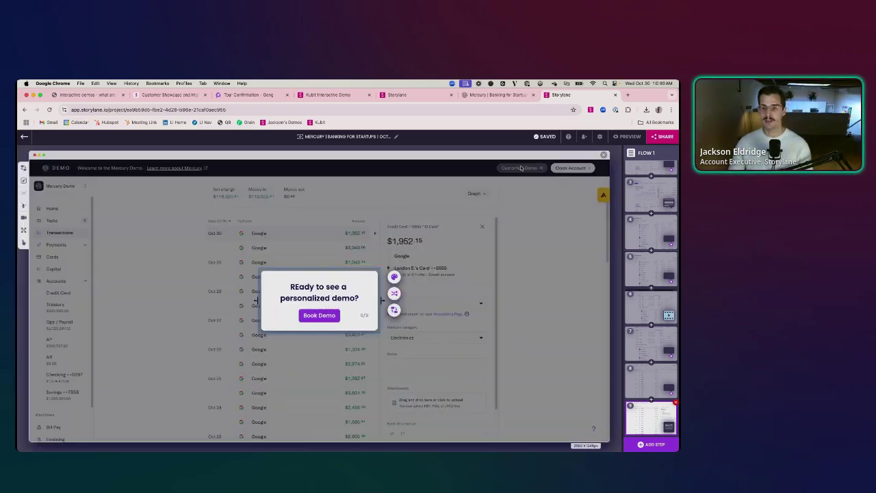
- Copy the published Mercury demo's share link and play it in a new tab
{"action": "left_click", "coordinate": [664, 136]}
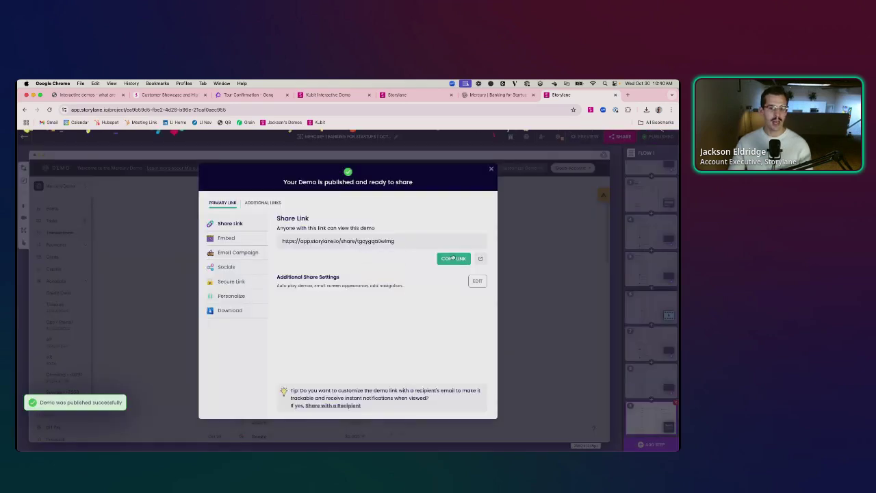
{"action": "left_click", "coordinate": [452, 258]}
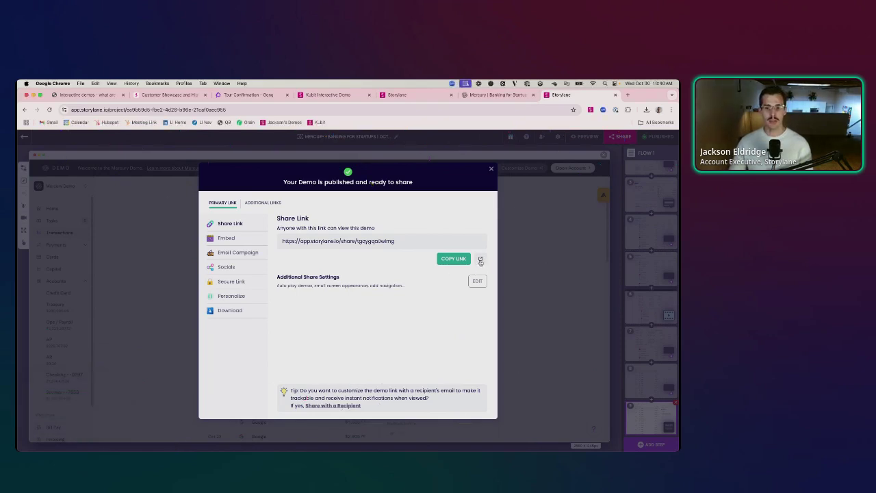
{"action": "left_click", "coordinate": [481, 260]}
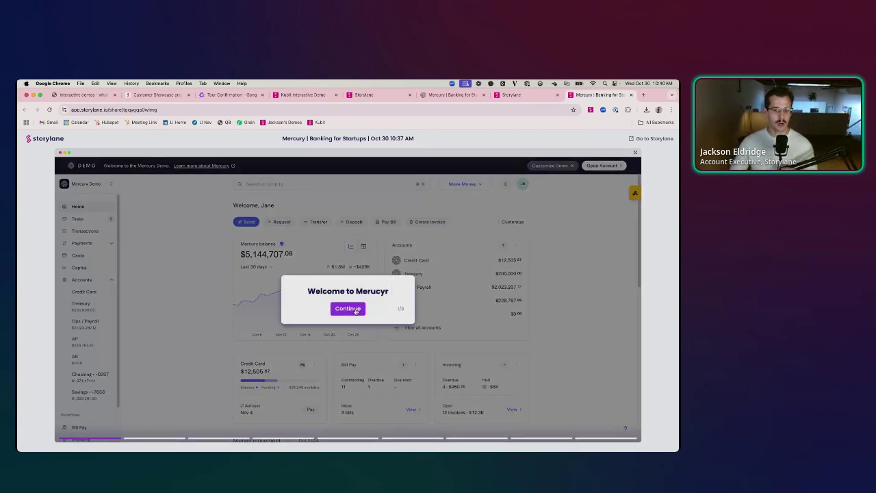
- Advance the demo tour past the welcome, home page and Money graph steps
{"action": "left_click", "coordinate": [356, 310]}
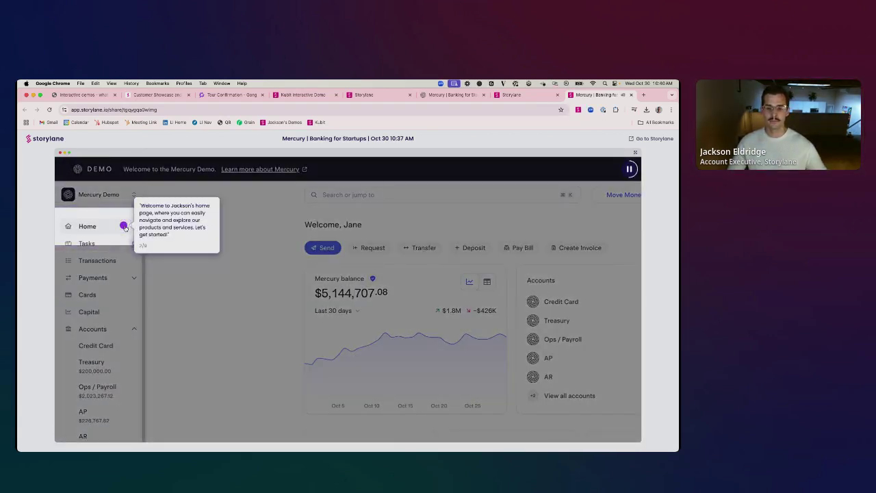
{"action": "left_click", "coordinate": [124, 226]}
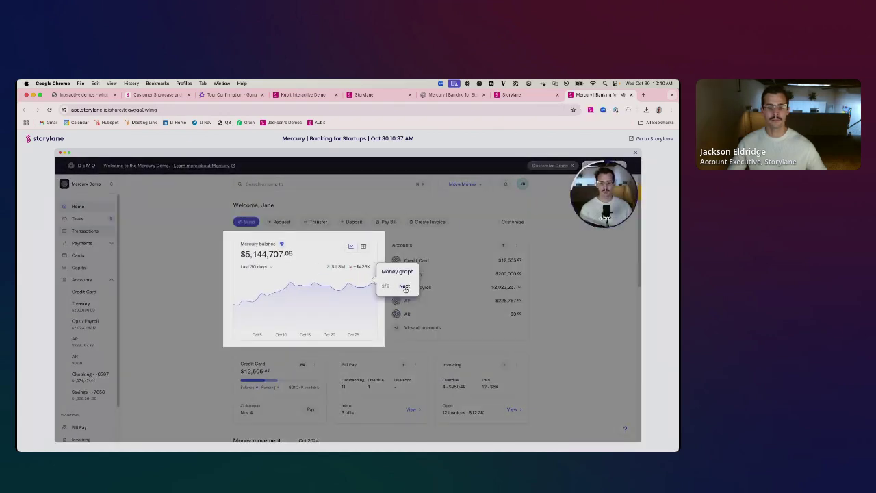
{"action": "left_click", "coordinate": [404, 287]}
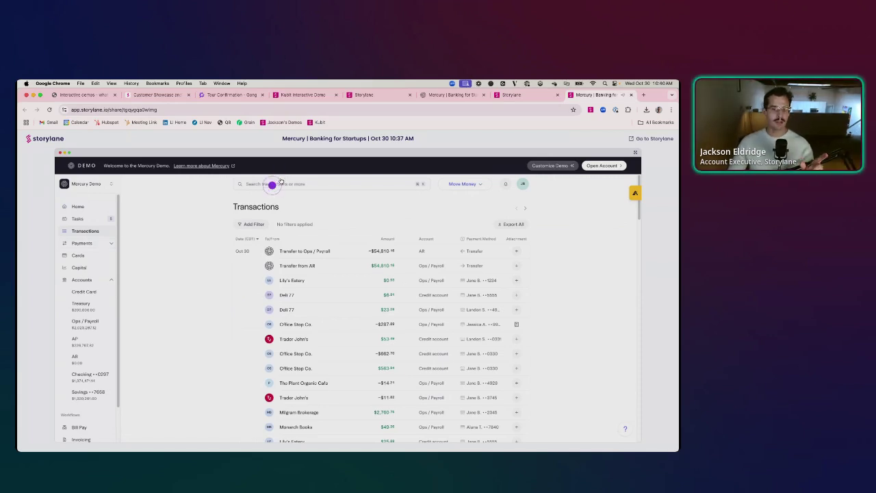
- Search transactions for Google and open the $1,952.15 Google charge
{"action": "left_click", "coordinate": [271, 190]}
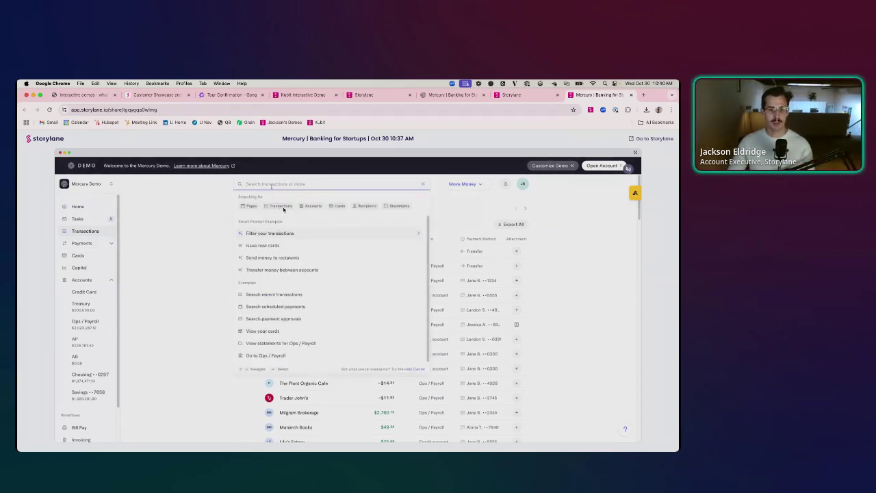
{"action": "type", "text": "Google"}
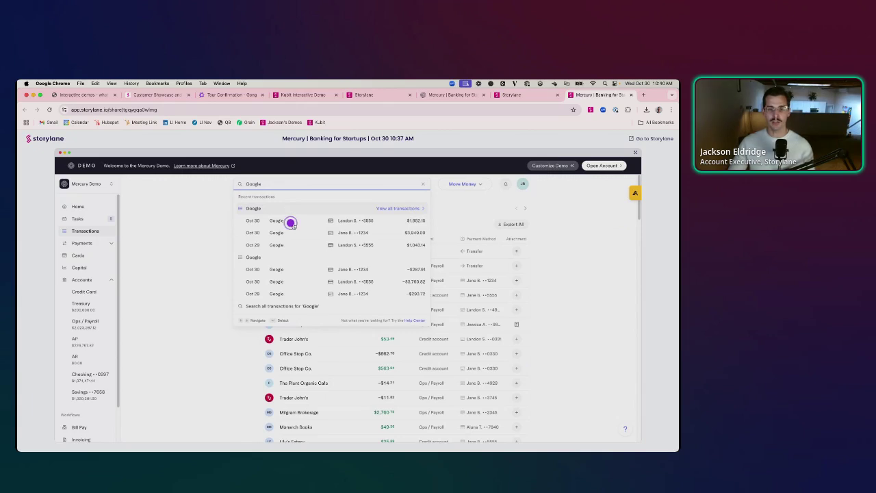
{"action": "left_click", "coordinate": [291, 223]}
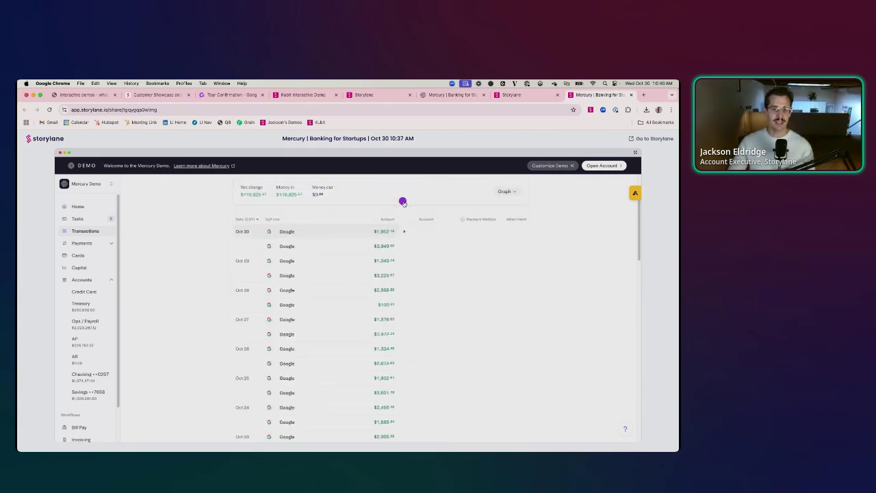
{"action": "left_click", "coordinate": [404, 202]}
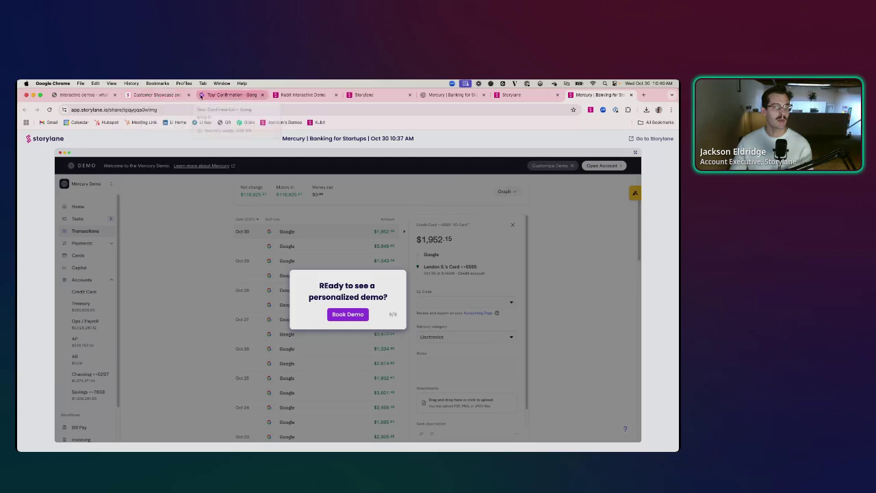
- Switch to the Gong tour and scroll down through its deal board
{"action": "left_click", "coordinate": [230, 94]}
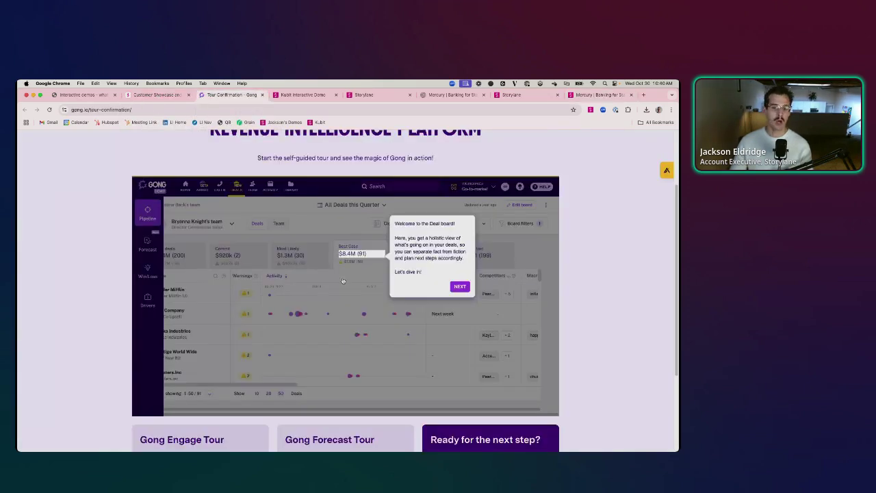
{"action": "scroll", "coordinate": [401, 317], "scroll_direction": "down", "scroll_amount": 5}
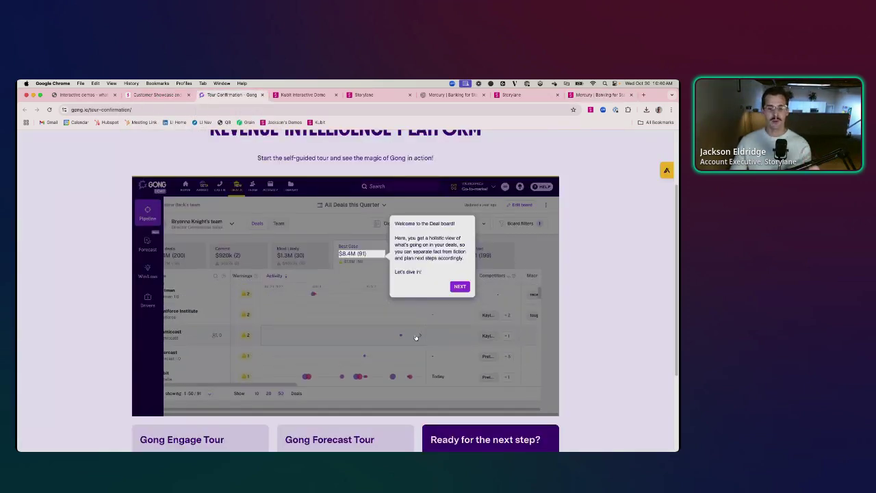
{"action": "scroll", "coordinate": [411, 338], "scroll_direction": "down", "scroll_amount": 5}
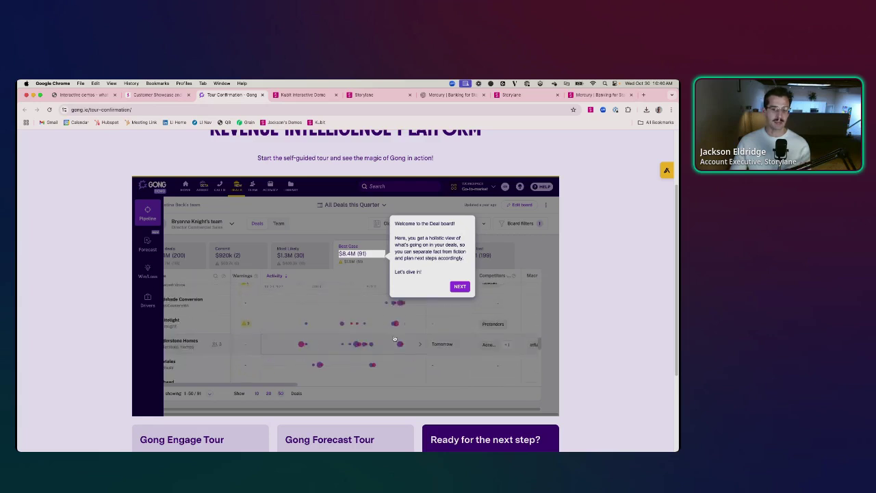
{"action": "scroll", "coordinate": [395, 338], "scroll_direction": "down", "scroll_amount": 5}
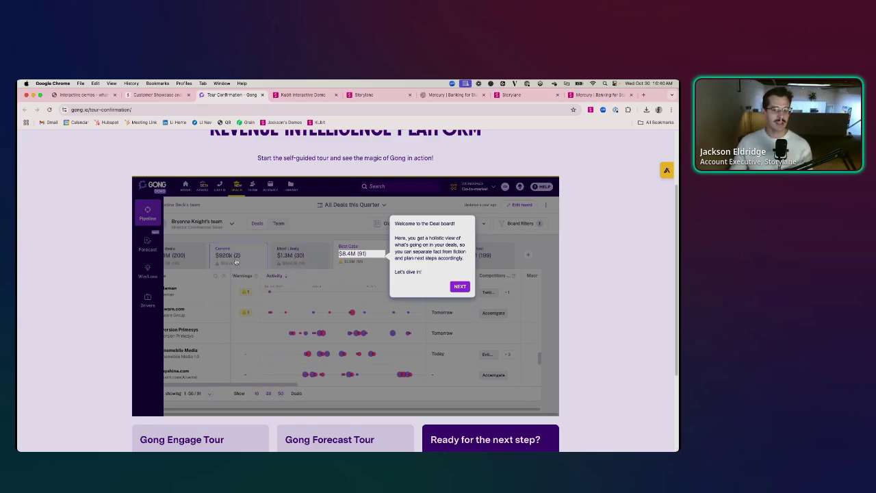
- Step past the deal board welcome and Deal Stage filter tip, then move to Kubit's demo
{"action": "left_click", "coordinate": [356, 257]}
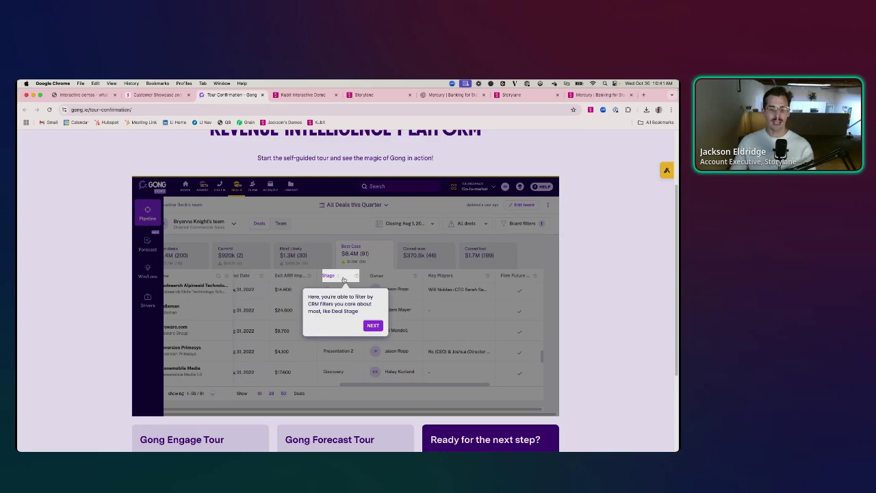
{"action": "left_click", "coordinate": [343, 279]}
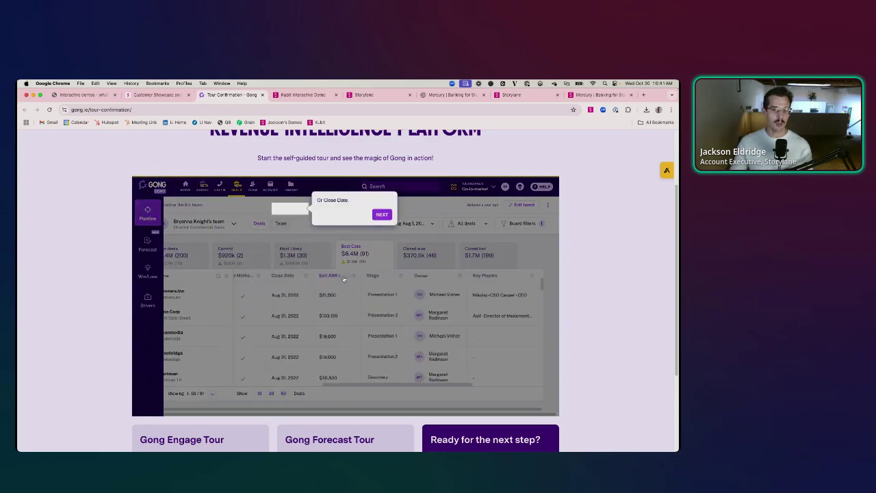
{"action": "left_click", "coordinate": [288, 99]}
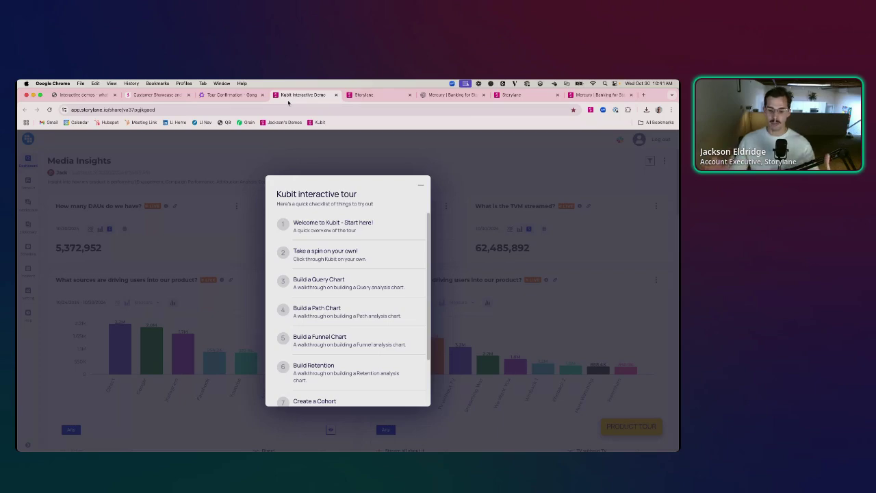
- Choose 'Take a spin on your own!', explore Kubit and scroll its dashboard
{"action": "left_click", "coordinate": [301, 255]}
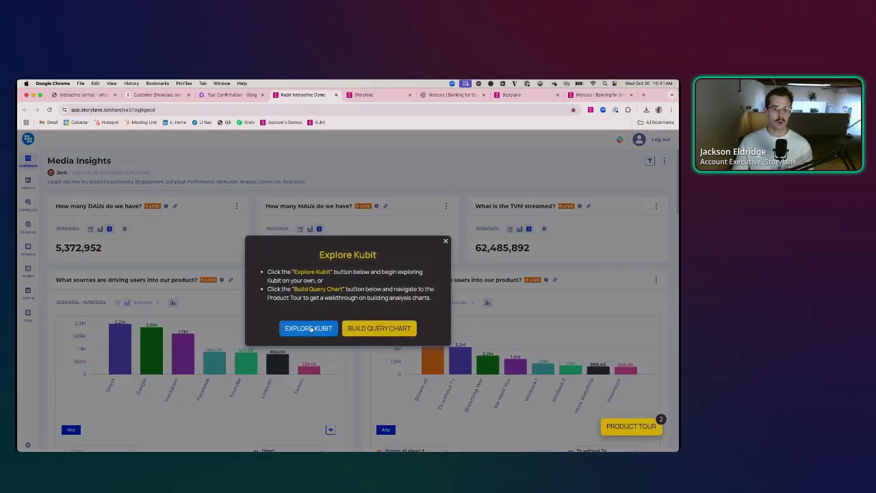
{"action": "left_click", "coordinate": [308, 329]}
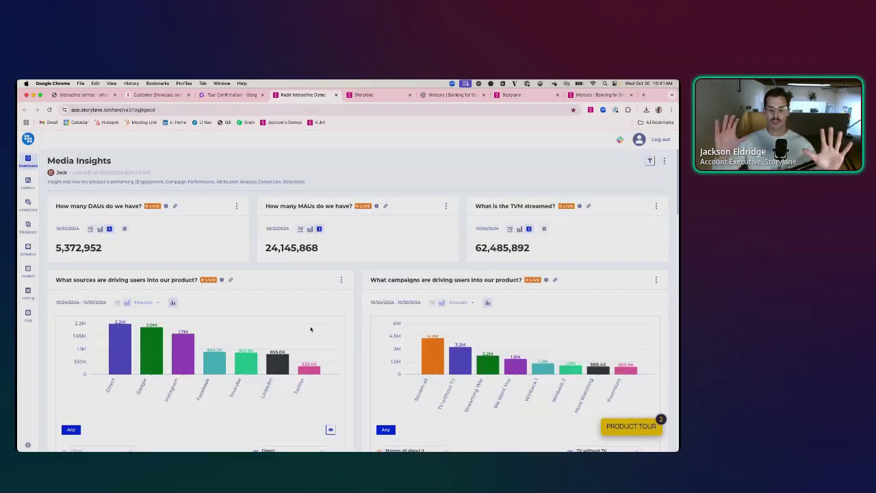
{"action": "scroll", "coordinate": [211, 233], "scroll_direction": "down", "scroll_amount": 10}
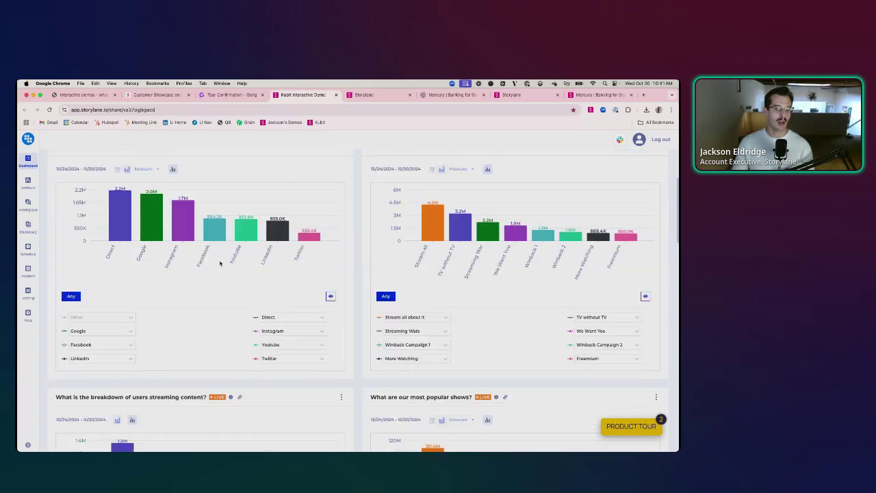
{"action": "scroll", "coordinate": [218, 288], "scroll_direction": "down", "scroll_amount": 3}
{"action": "scroll", "coordinate": [218, 298], "scroll_direction": "up", "scroll_amount": 12}
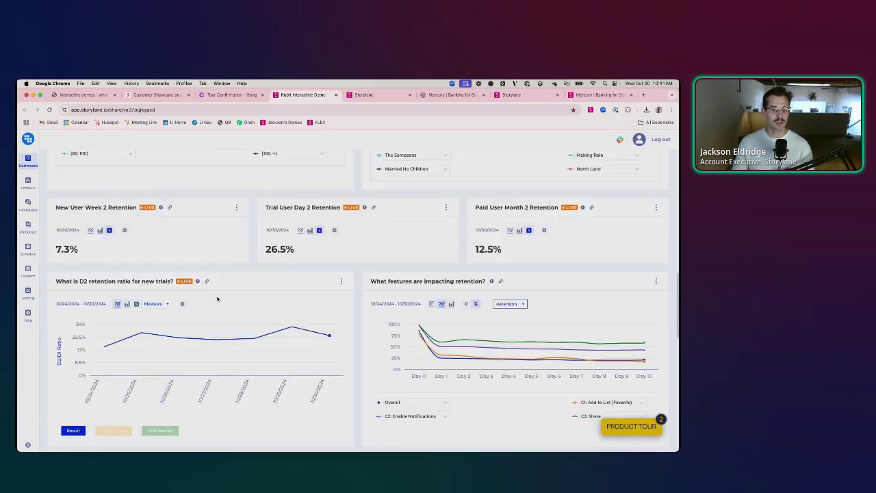
- Browse the Query, Path and Funnel formula pages, finishing on Retention
{"action": "left_click", "coordinate": [28, 181]}
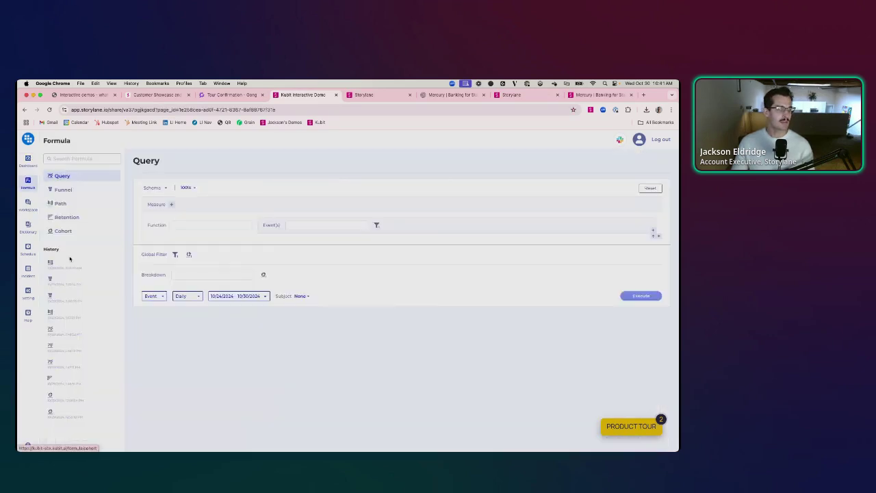
{"action": "left_click", "coordinate": [60, 203]}
{"action": "left_click", "coordinate": [63, 190]}
{"action": "scroll", "coordinate": [251, 275], "scroll_direction": "down", "scroll_amount": 5}
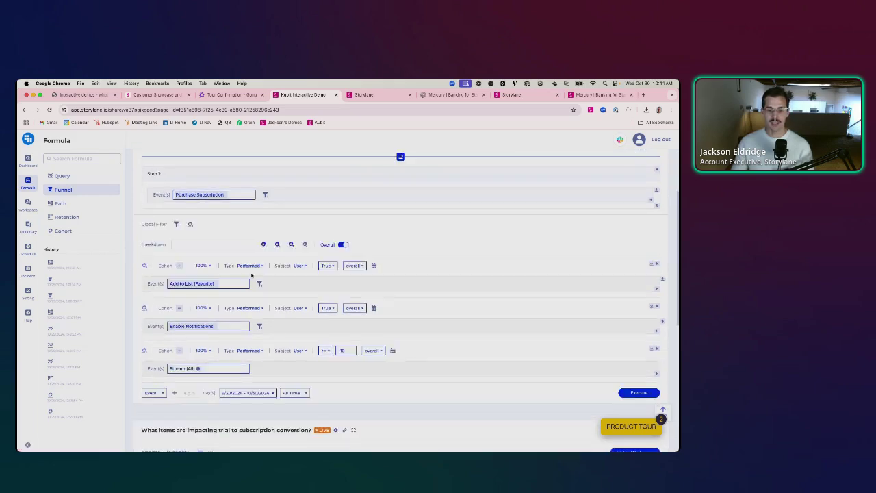
{"action": "scroll", "coordinate": [279, 280], "scroll_direction": "down", "scroll_amount": 6}
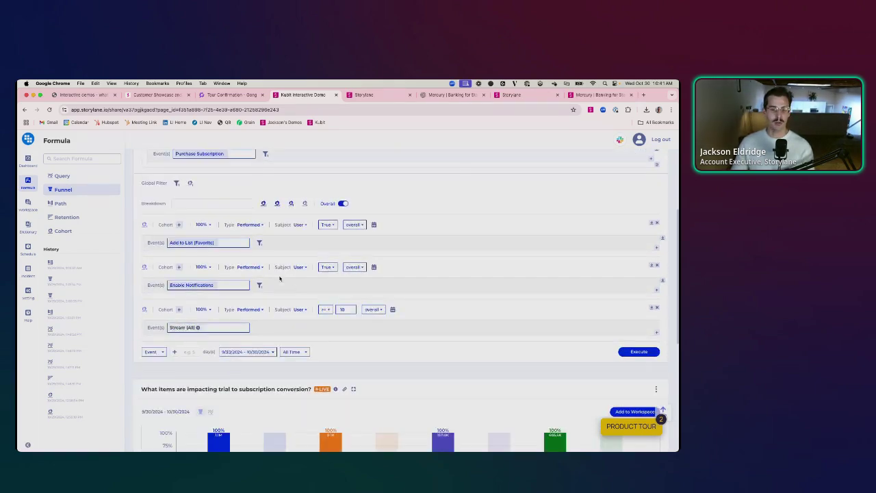
{"action": "scroll", "coordinate": [349, 349], "scroll_direction": "up", "scroll_amount": 5}
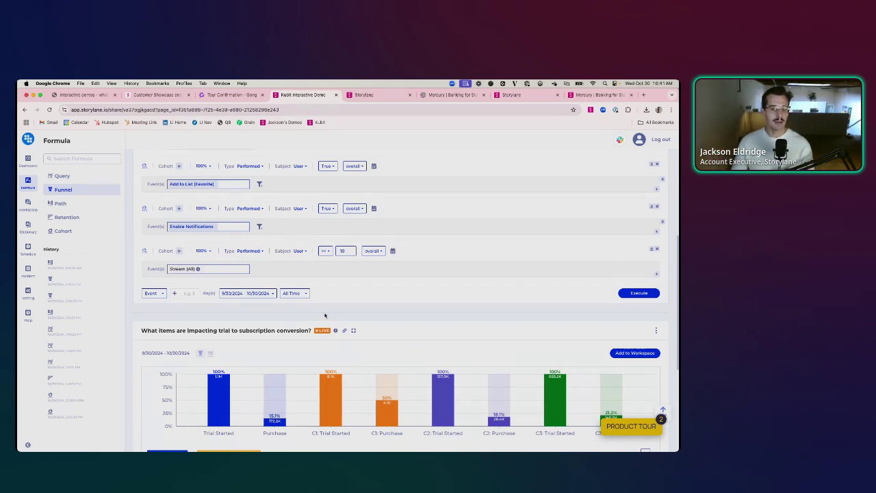
{"action": "scroll", "coordinate": [325, 314], "scroll_direction": "up", "scroll_amount": 2}
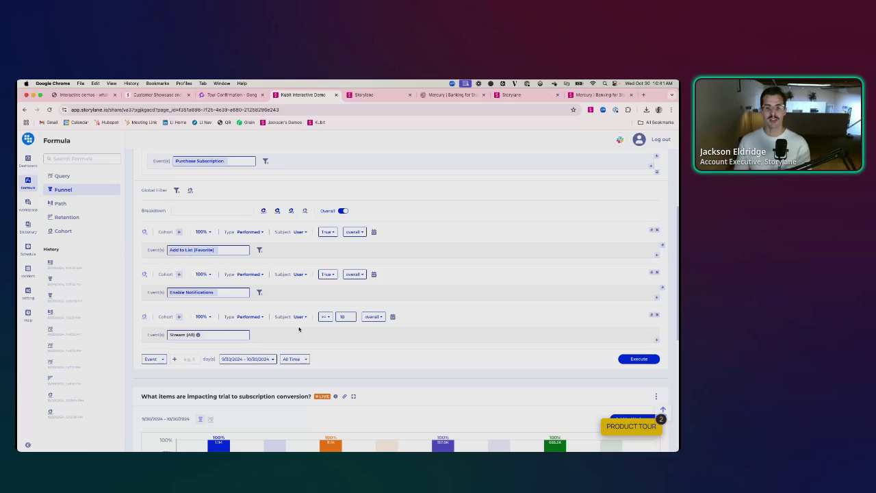
{"action": "scroll", "coordinate": [299, 329], "scroll_direction": "up", "scroll_amount": 4}
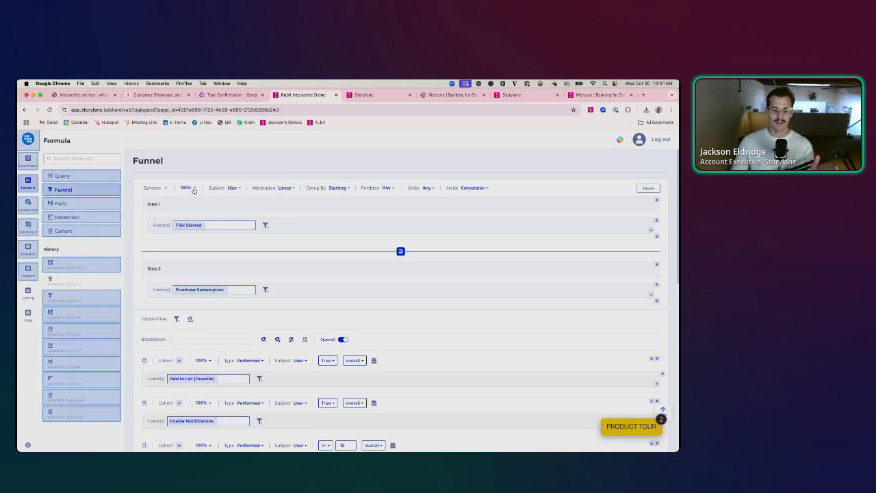
{"action": "left_click", "coordinate": [117, 205]}
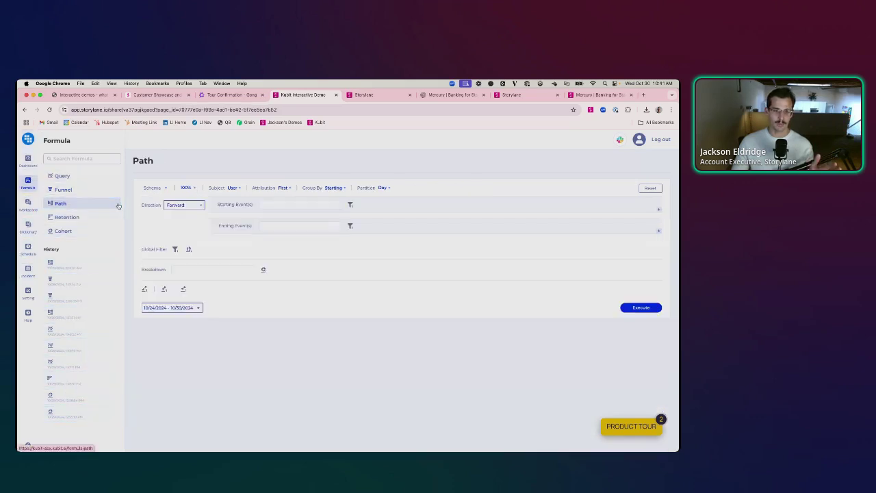
{"action": "left_click", "coordinate": [104, 217]}
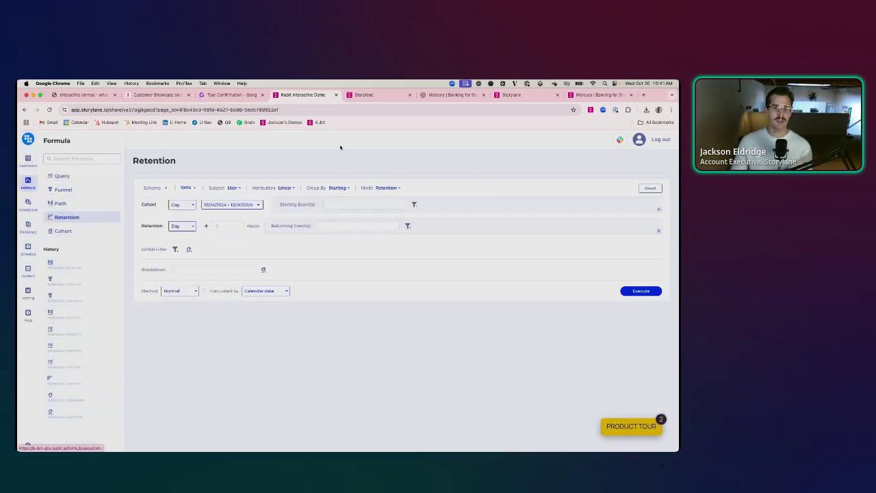
- Capture Mercury's Home dashboard as a new HTML demo via the Storylane extension and open it for editing
{"action": "left_click", "coordinate": [448, 95]}
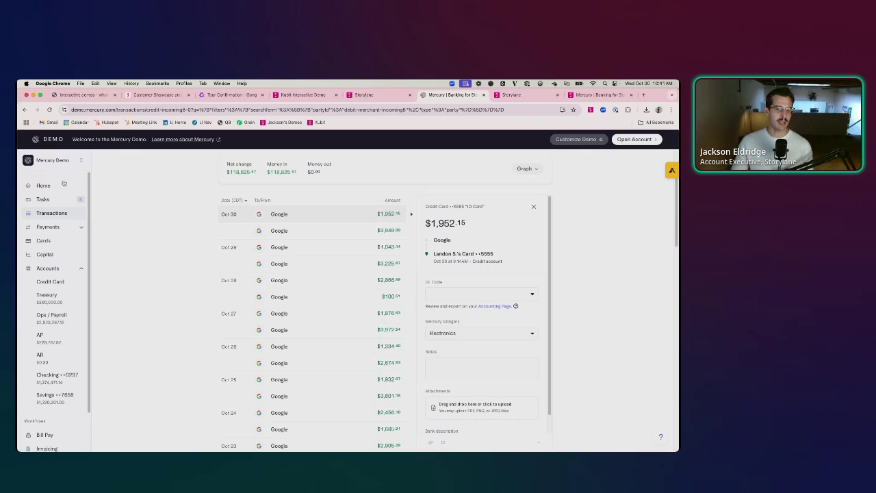
{"action": "left_click", "coordinate": [64, 184]}
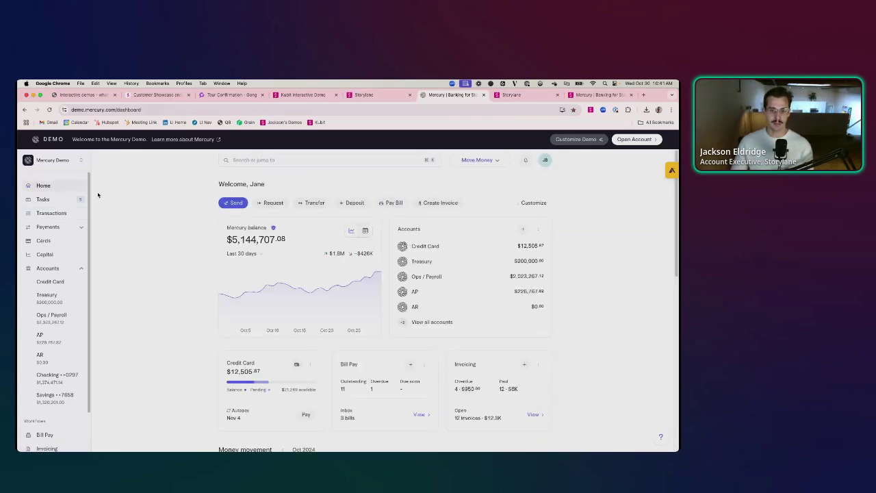
{"action": "left_click", "coordinate": [590, 110]}
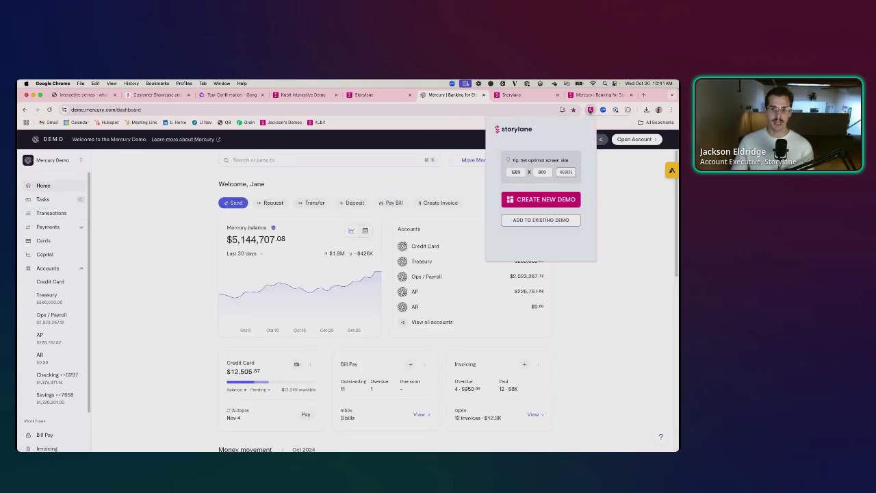
{"action": "left_click", "coordinate": [532, 197]}
{"action": "left_click", "coordinate": [541, 225]}
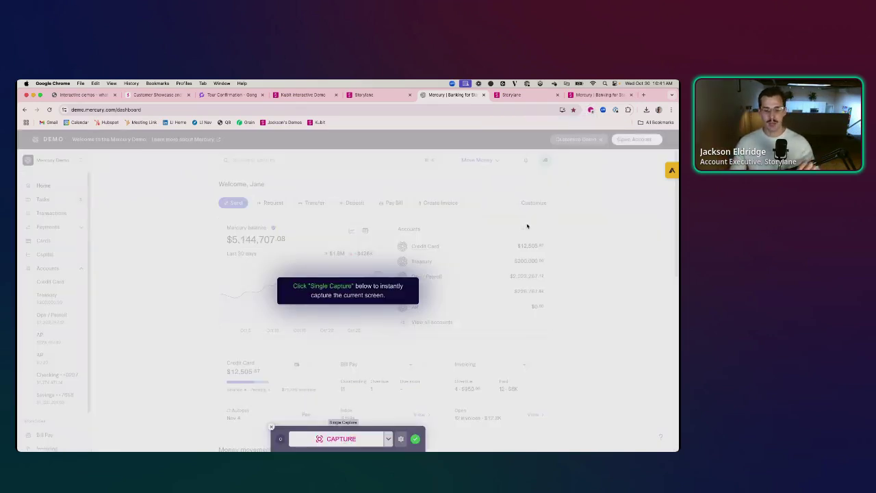
{"action": "left_click", "coordinate": [342, 433]}
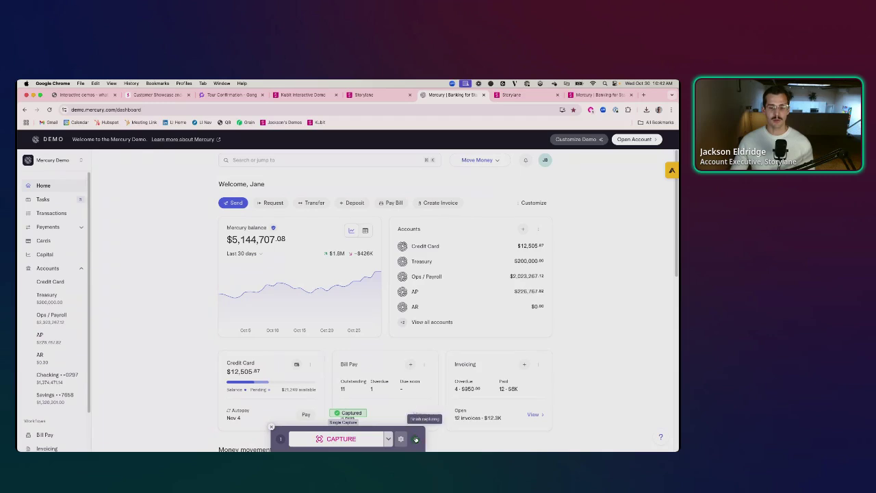
{"action": "left_click", "coordinate": [415, 438]}
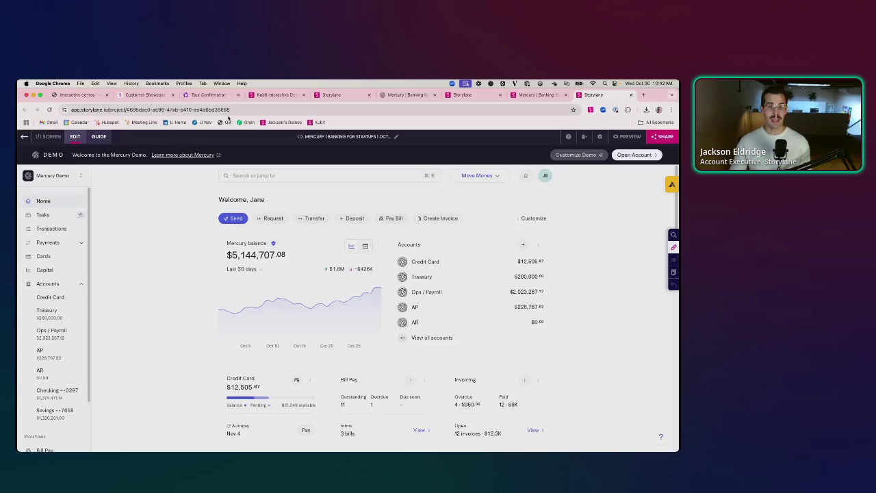
- Raise the balance to $500,144,707.08 and rename Credit Card to Debit Card
{"action": "left_click", "coordinate": [256, 255]}
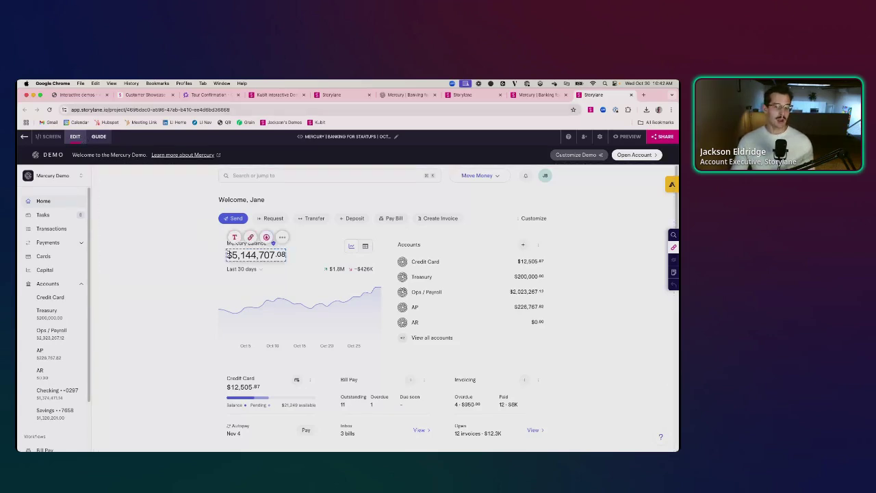
{"action": "double_click", "coordinate": [228, 255]}
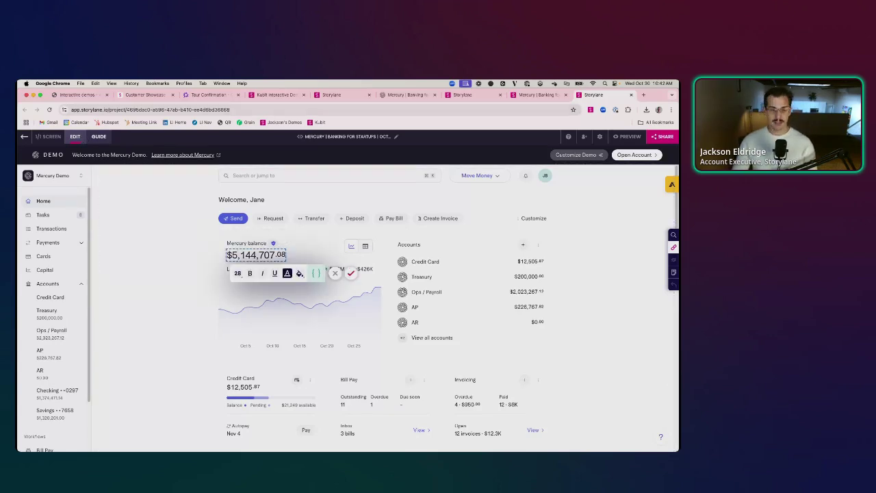
{"action": "type", "text": "00"}
{"action": "left_click", "coordinate": [351, 273]}
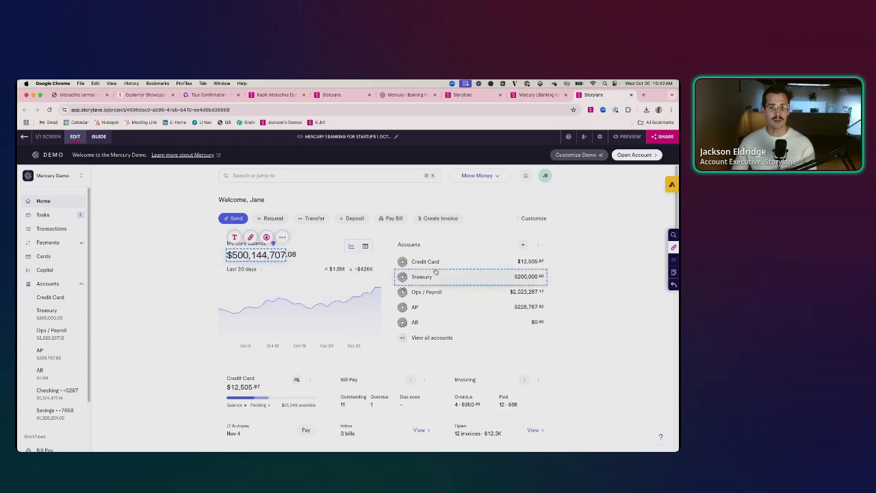
{"action": "double_click", "coordinate": [421, 263]}
{"action": "type", "text": "Debit"}
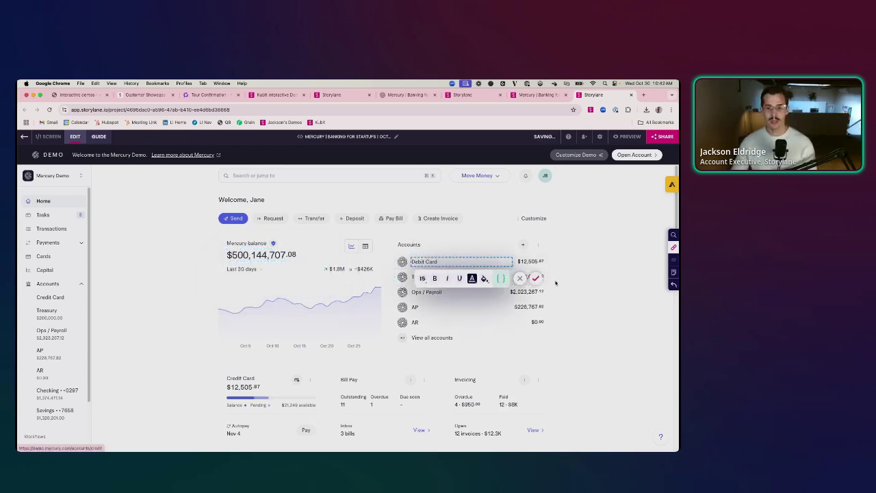
{"action": "left_click", "coordinate": [535, 278]}
- Replace the Treasury icon with the Mercury logo from the gallery
{"action": "left_click", "coordinate": [402, 278]}
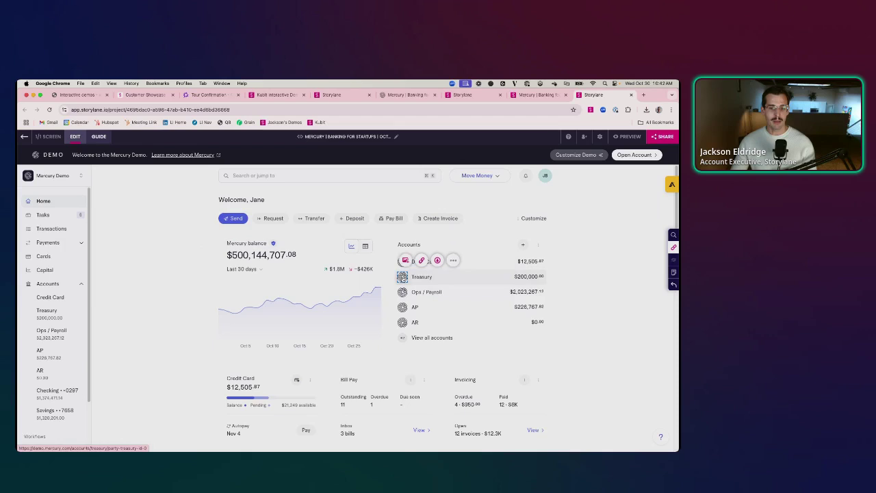
{"action": "left_click", "coordinate": [405, 260]}
{"action": "left_click", "coordinate": [257, 254]}
{"action": "left_click", "coordinate": [394, 274]}
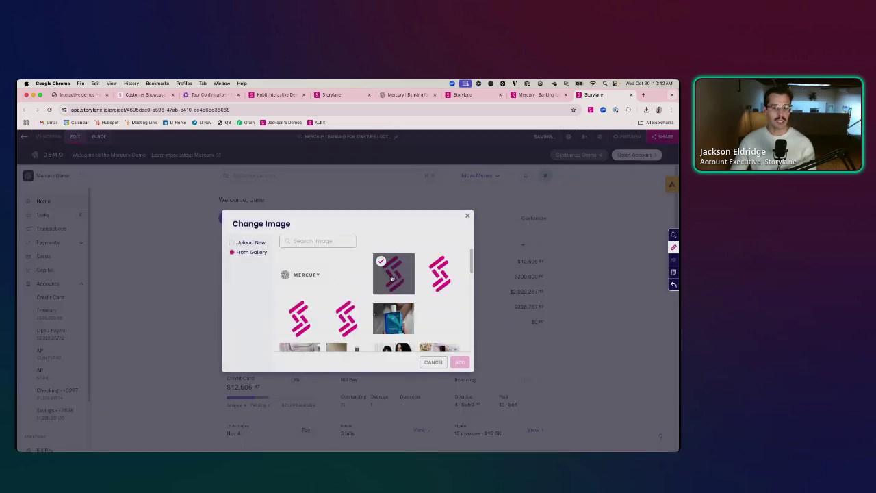
{"action": "left_click", "coordinate": [460, 362]}
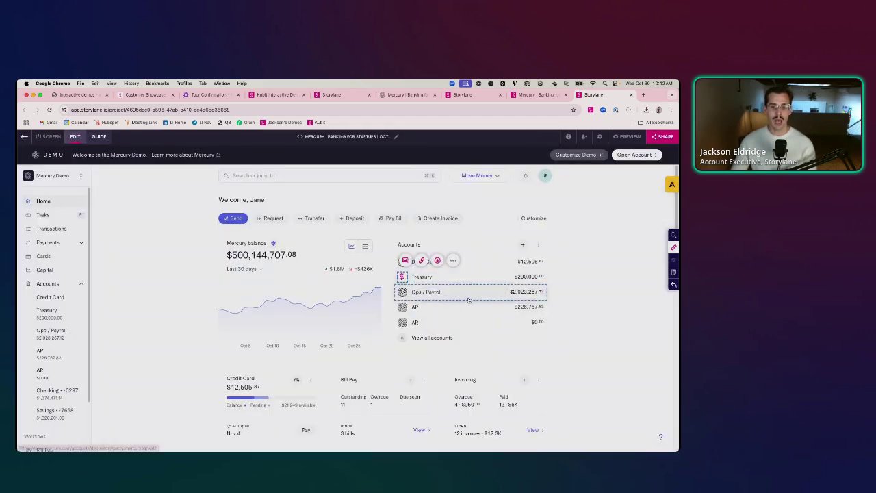
- Blur the Ops / Payroll row
{"action": "left_click", "coordinate": [468, 294]}
{"action": "left_click", "coordinate": [445, 271]}
{"action": "left_click", "coordinate": [489, 309]}
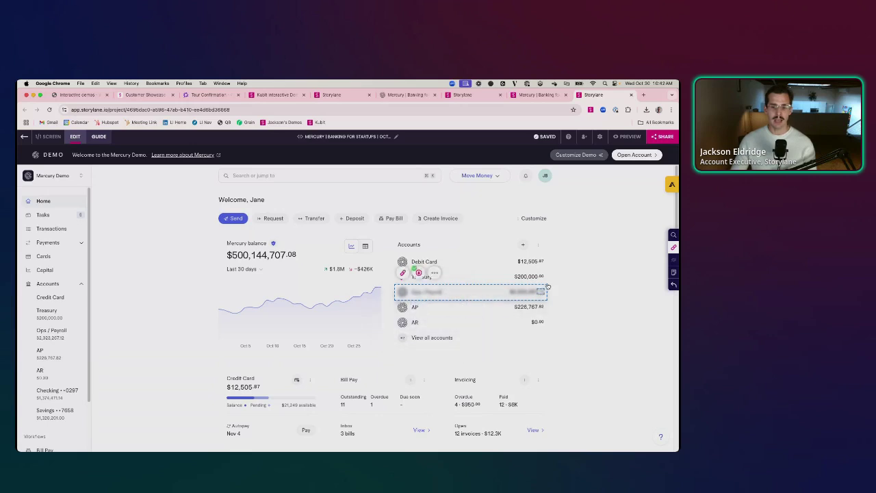
- Search the Mercury screen for Google and replace all matches with Acme
{"action": "left_click", "coordinate": [673, 235]}
{"action": "type", "text": "S"}
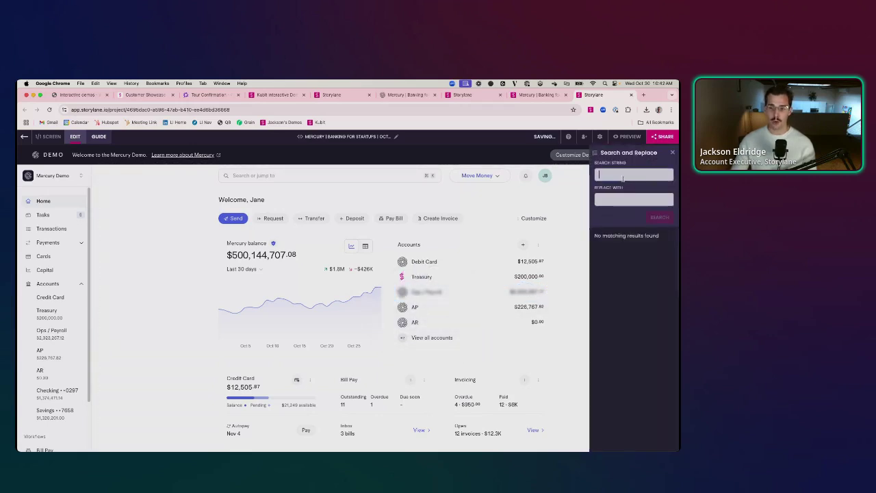
{"action": "type", "text": "oogle"}
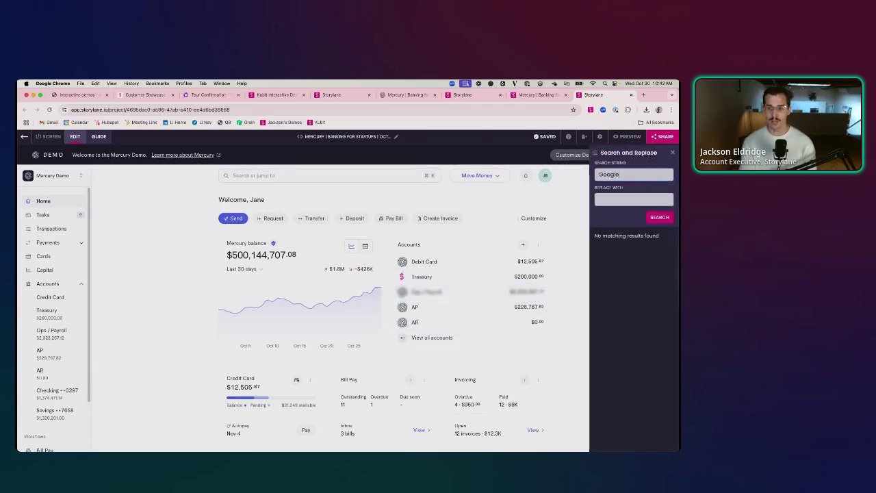
{"action": "key", "text": "Tab"}
{"action": "type", "text": "Acme"}
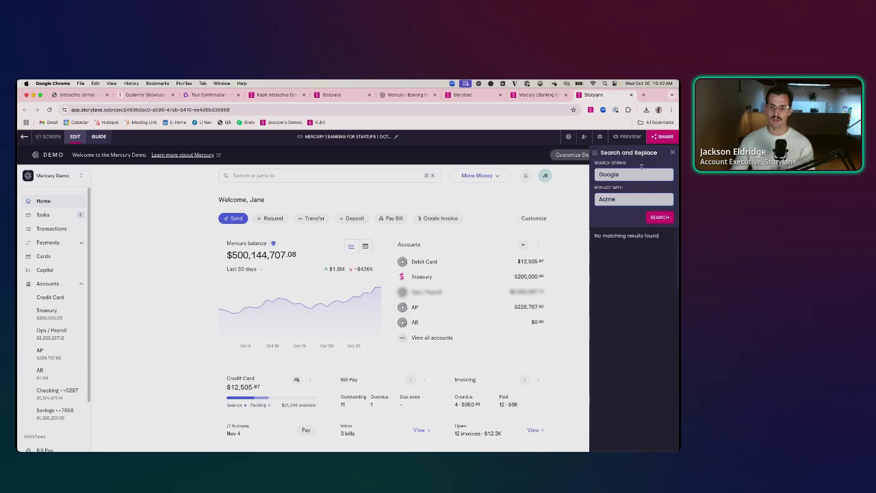
{"action": "left_click", "coordinate": [659, 217]}
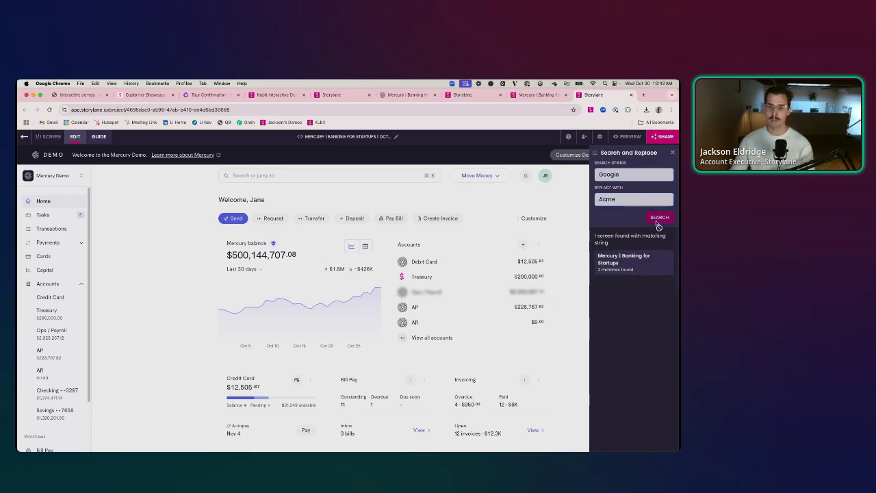
{"action": "left_click", "coordinate": [633, 268]}
{"action": "left_click", "coordinate": [660, 253]}
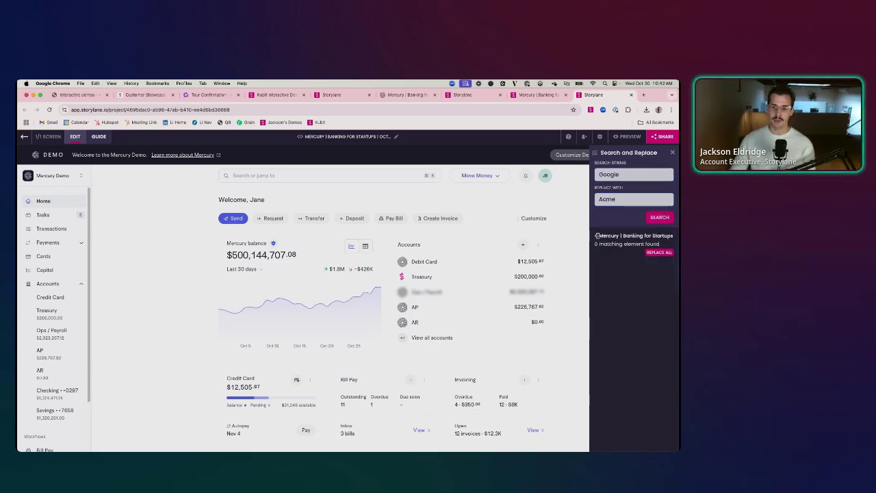
{"action": "left_click", "coordinate": [672, 153]}
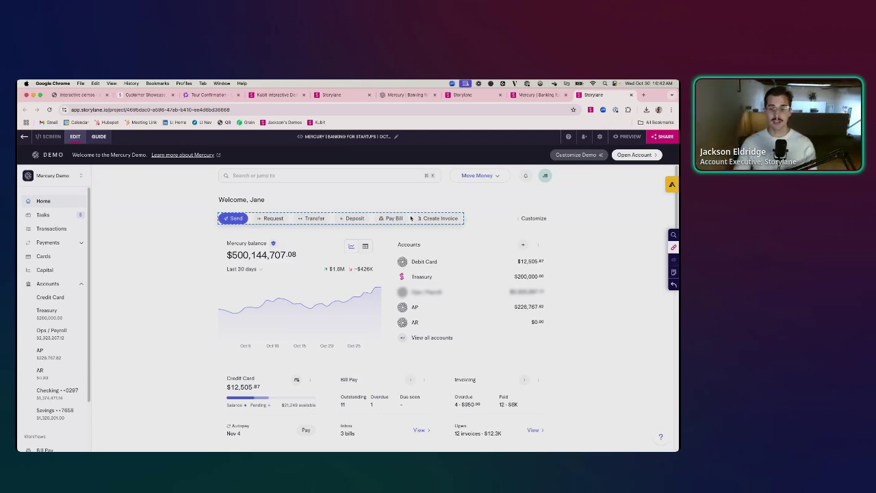
- Swap the name in the welcome heading for the {{first_name}} text token and save
{"action": "left_click", "coordinate": [240, 200]}
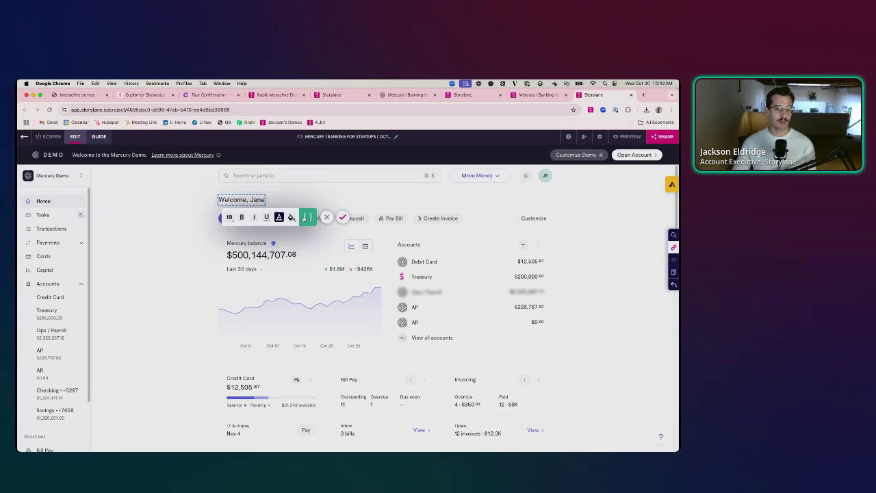
{"action": "left_click", "coordinate": [280, 215]}
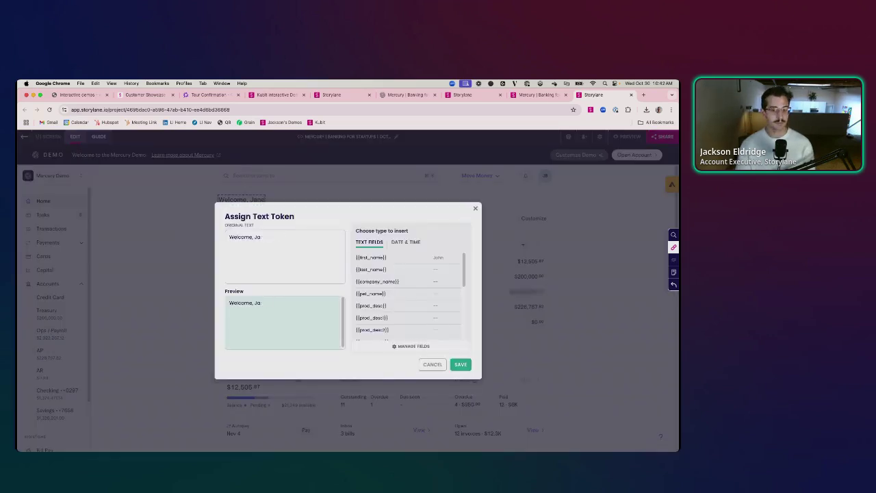
{"action": "key", "text": "BackSpace"}
{"action": "key", "text": "BackSpace"}
{"action": "left_click", "coordinate": [370, 258]}
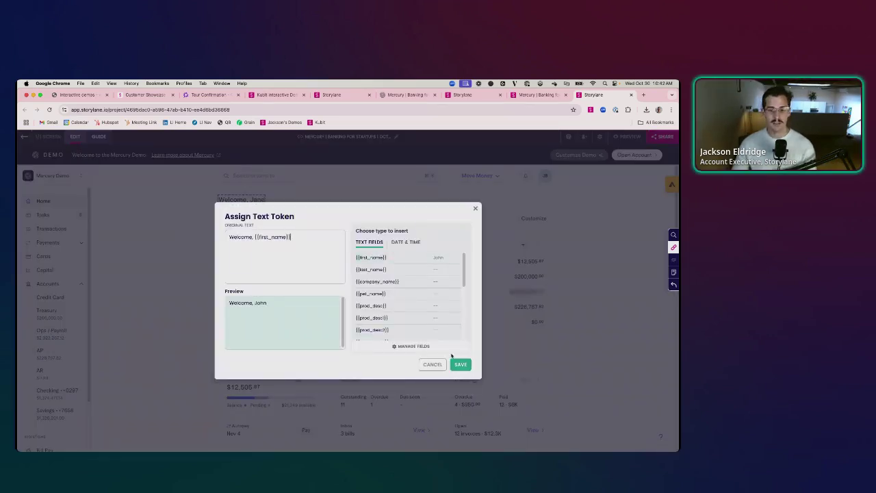
{"action": "left_click", "coordinate": [460, 365]}
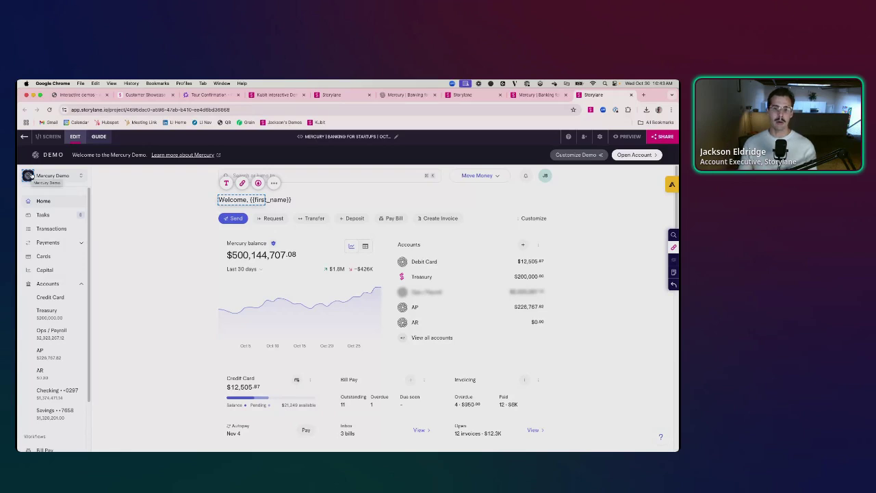
- Open the demo's additional share links from the Demos list
{"action": "left_click", "coordinate": [267, 122]}
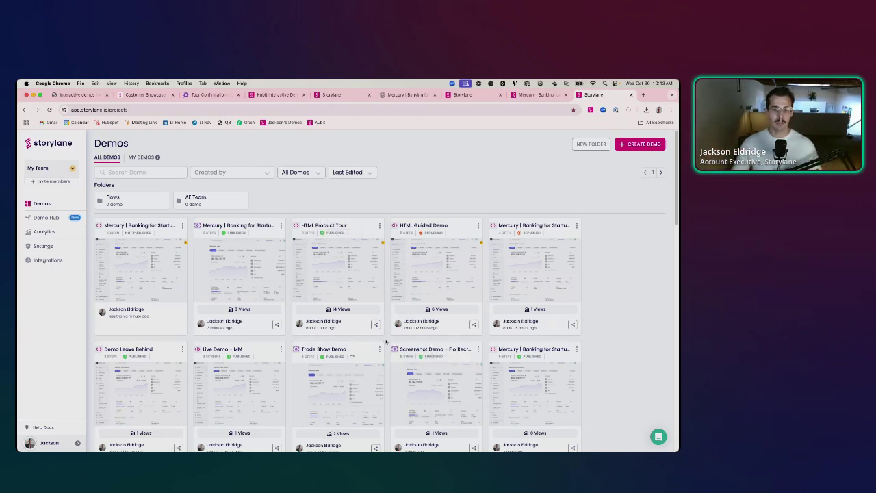
{"action": "left_click", "coordinate": [375, 324]}
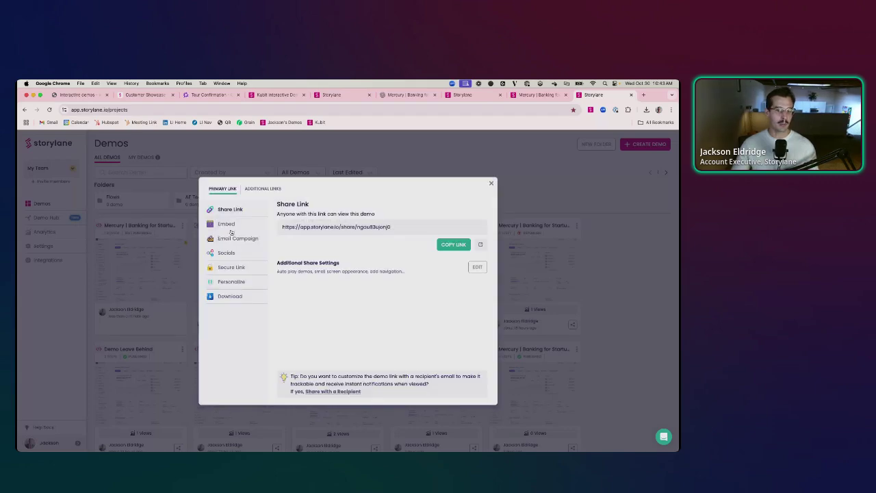
{"action": "left_click", "coordinate": [264, 189]}
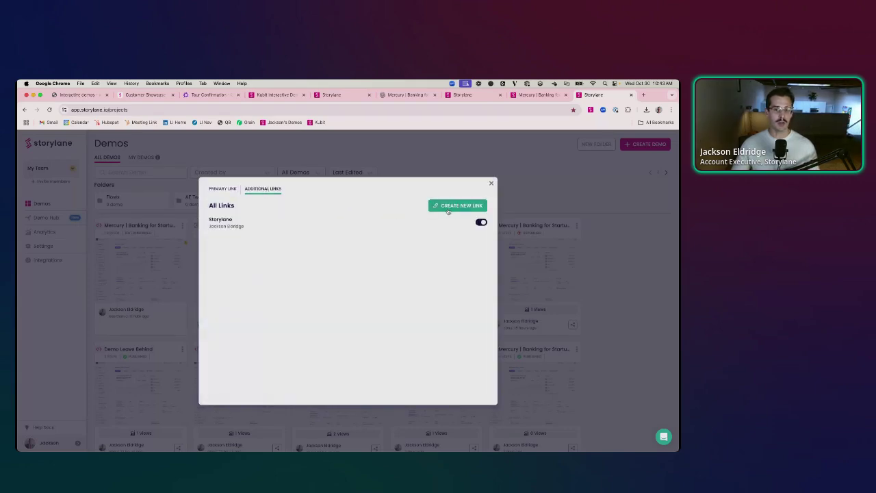
- Create a new link named after the recipient, entering their e-mail address
{"action": "left_click", "coordinate": [449, 206]}
{"action": "left_click", "coordinate": [295, 249]}
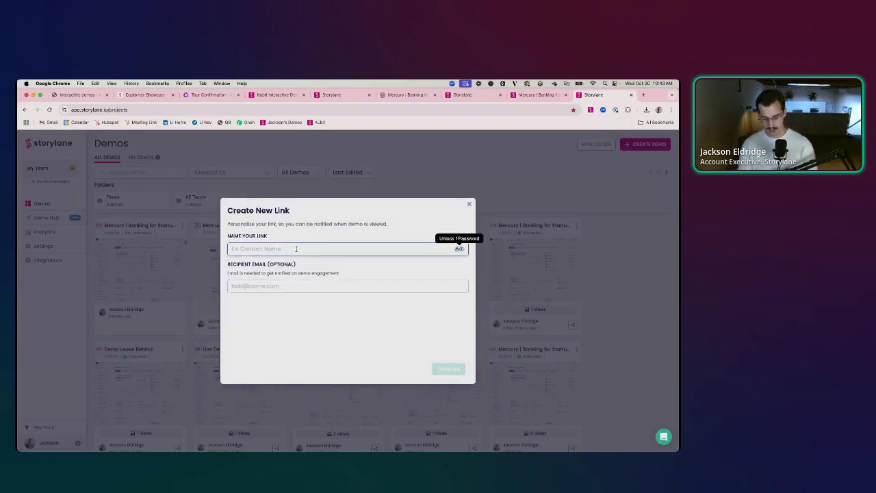
{"action": "type", "text": "Jackson"}
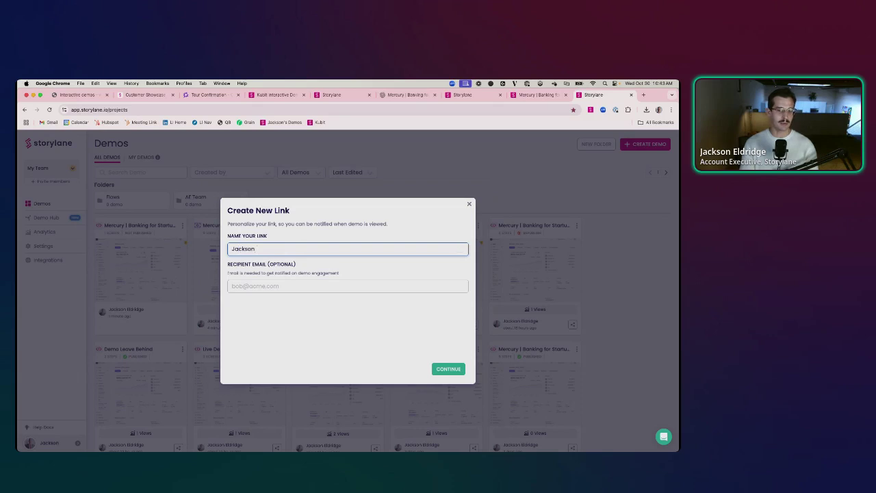
{"action": "key", "text": "Tab"}
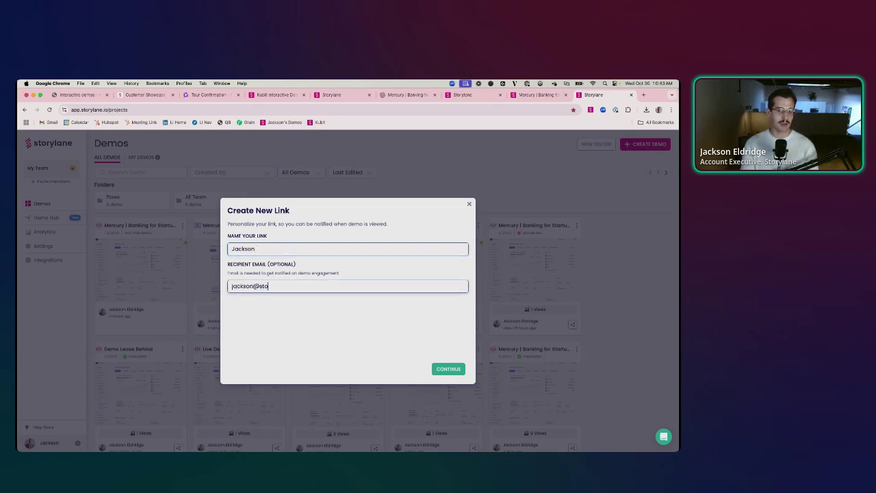
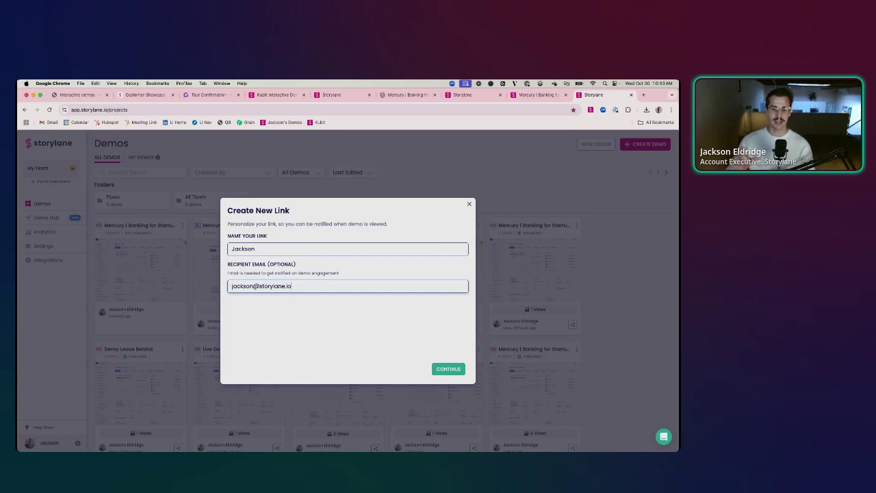
{"action": "key", "text": "Return"}
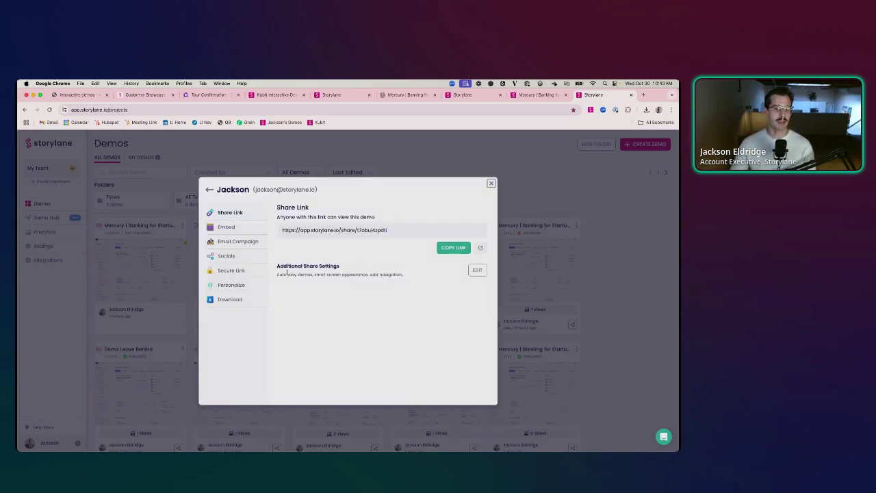
- Fill the FIRST_NAME token with the recipient's first name and COMPANY_NAME with Storylane
{"action": "left_click", "coordinate": [232, 285]}
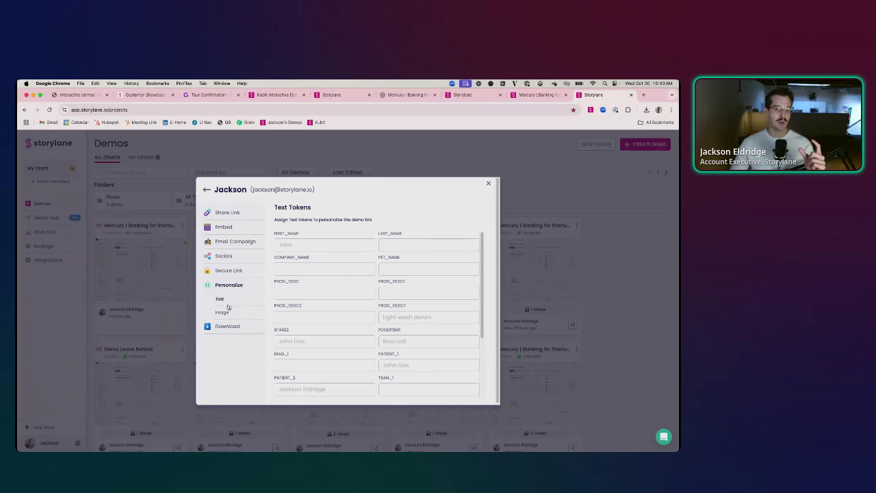
{"action": "left_click", "coordinate": [308, 244]}
{"action": "type", "text": "Ja"}
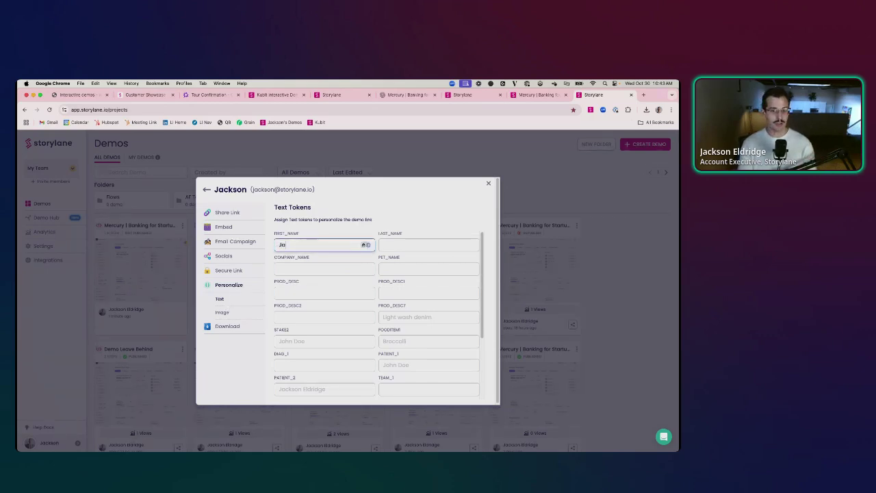
{"action": "type", "text": "ckson"}
{"action": "left_click", "coordinate": [279, 270]}
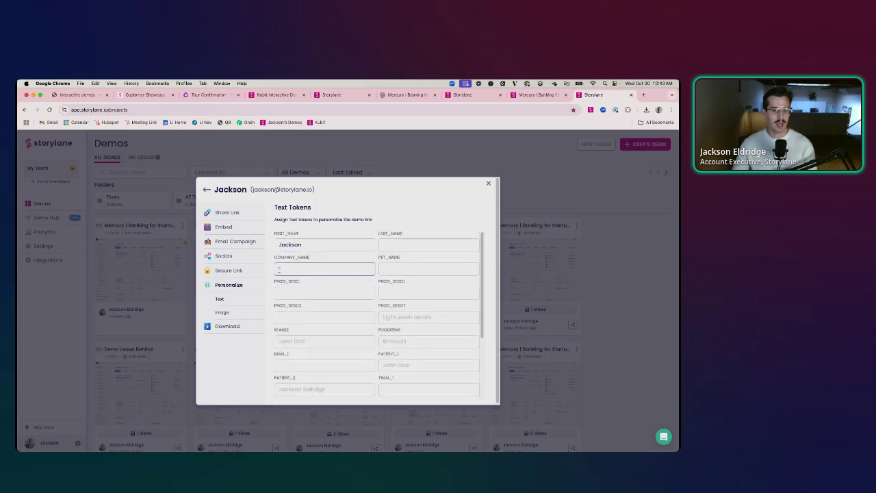
{"action": "type", "text": "Storylane"}
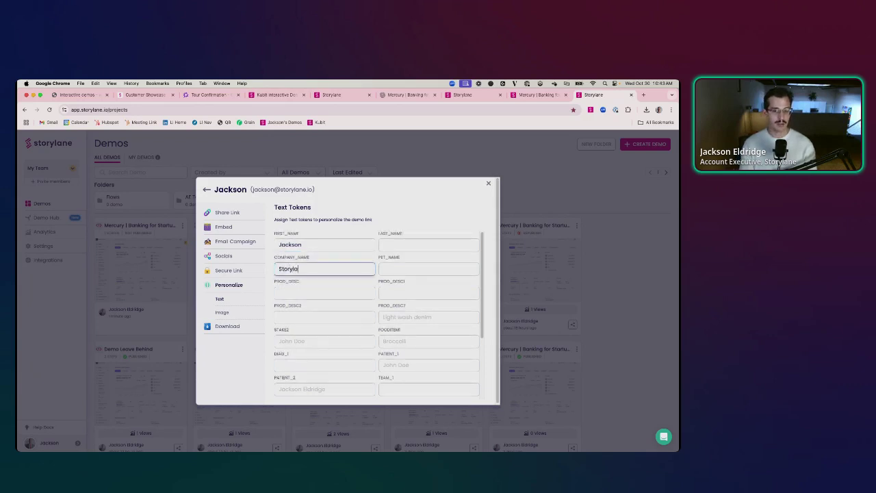
- Set the PRODUCT_1 token to SaaS, then bring up the Secure Link settings
{"action": "scroll", "coordinate": [306, 322], "scroll_direction": "down", "scroll_amount": 3}
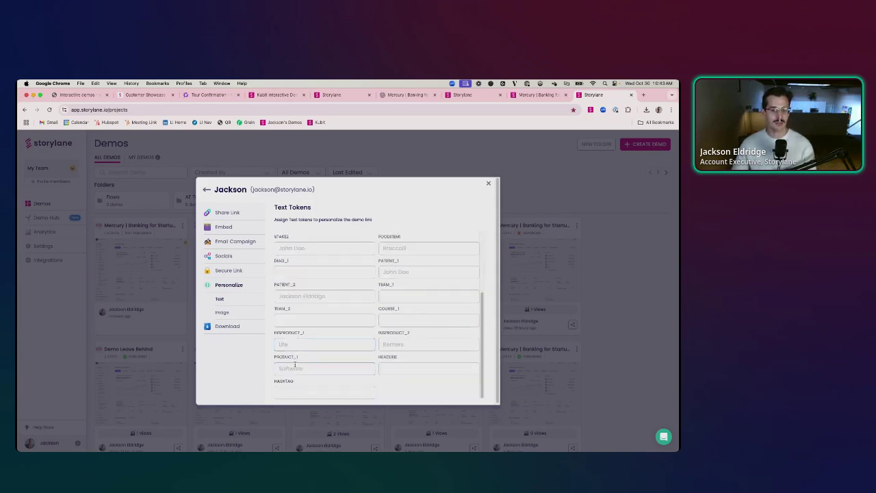
{"action": "left_click", "coordinate": [292, 369]}
{"action": "type", "text": "SaaS"}
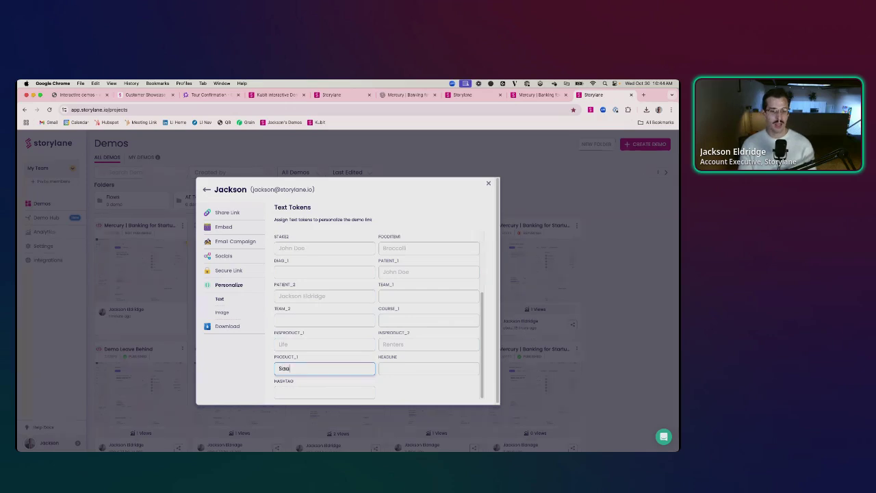
{"action": "left_click", "coordinate": [220, 315]}
{"action": "left_click", "coordinate": [228, 272]}
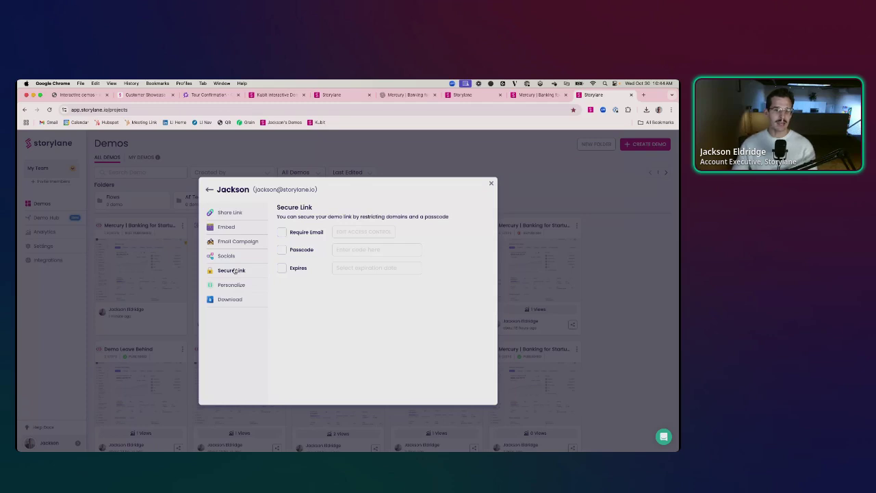
- Require viewer email and restrict access to the storylane.io domain
{"action": "left_click", "coordinate": [281, 233]}
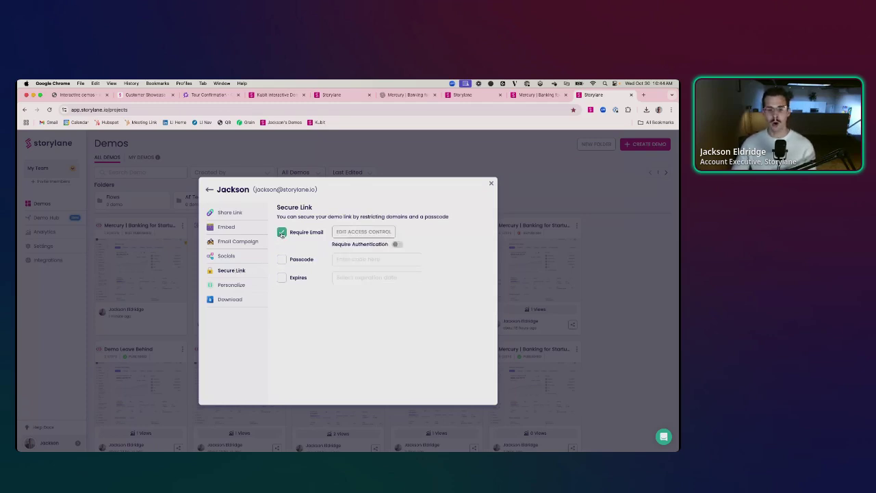
{"action": "left_click", "coordinate": [363, 231]}
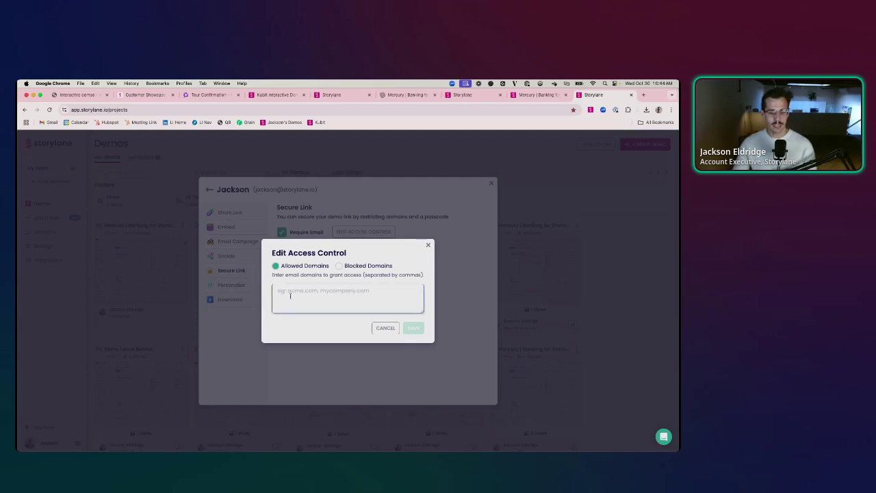
{"action": "left_click", "coordinate": [291, 295]}
{"action": "type", "text": "storylane.io"}
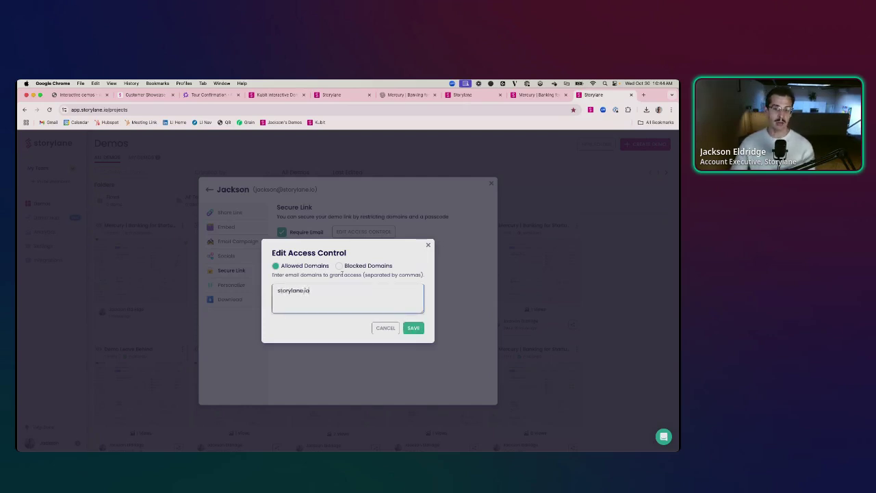
{"action": "left_click", "coordinate": [413, 329]}
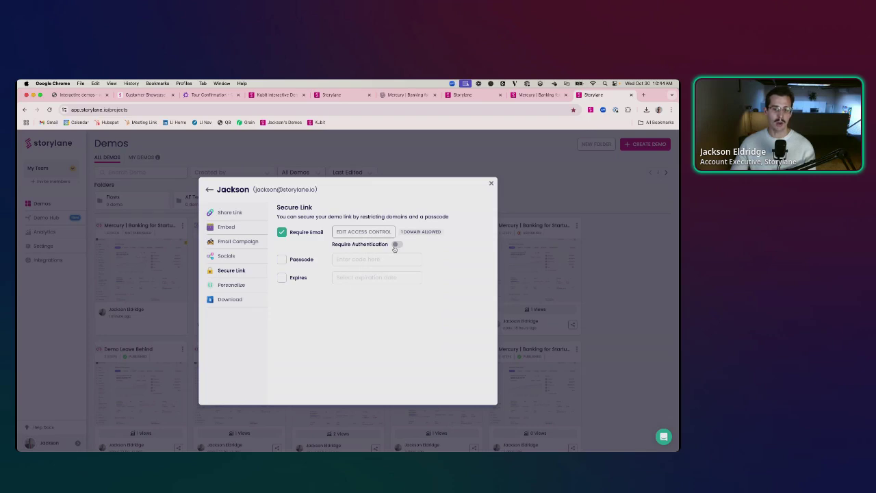
- Set the link to expire on November 7, 2024, then open the shared demo link
{"action": "left_click", "coordinate": [282, 279]}
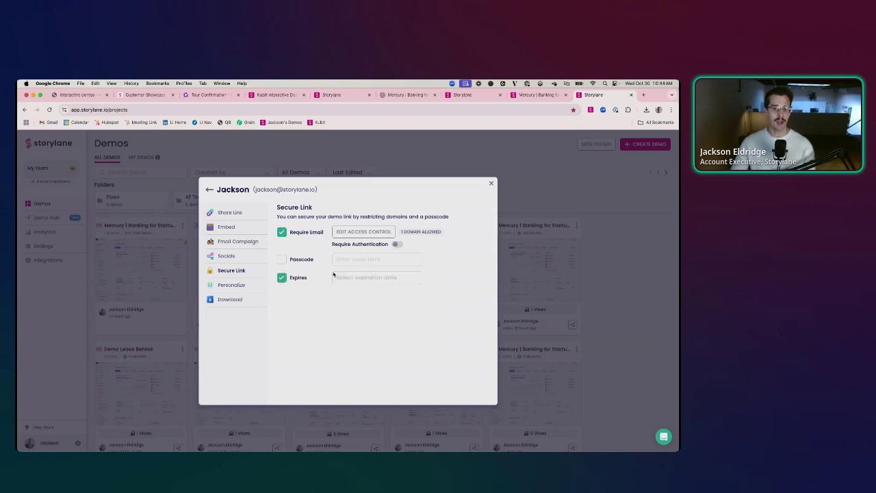
{"action": "left_click", "coordinate": [339, 277]}
{"action": "left_click", "coordinate": [409, 293]}
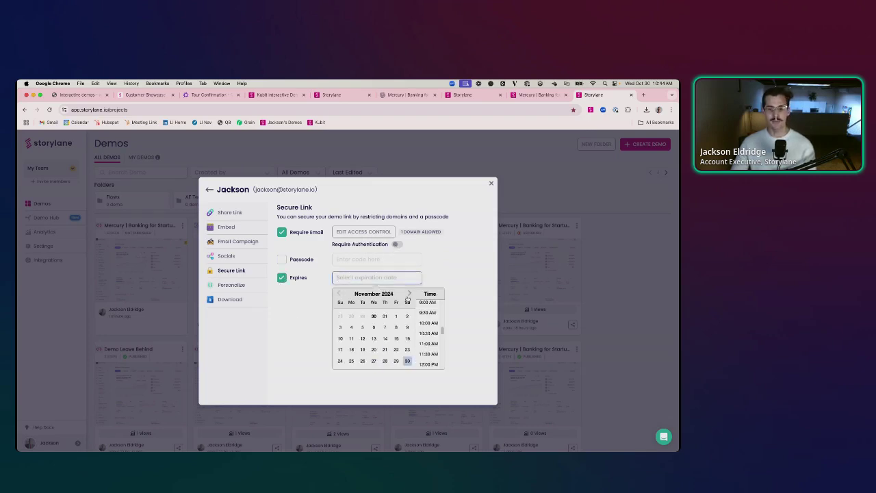
{"action": "left_click", "coordinate": [385, 329]}
{"action": "left_click", "coordinate": [270, 300]}
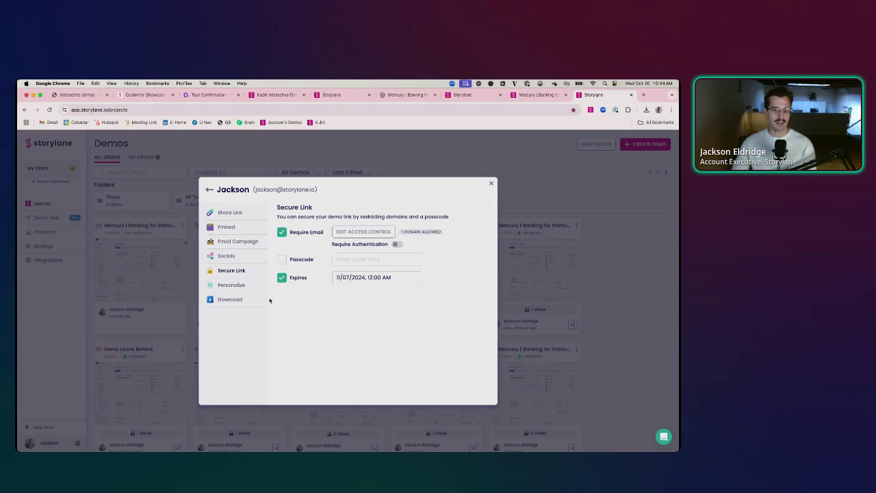
{"action": "left_click", "coordinate": [230, 212]}
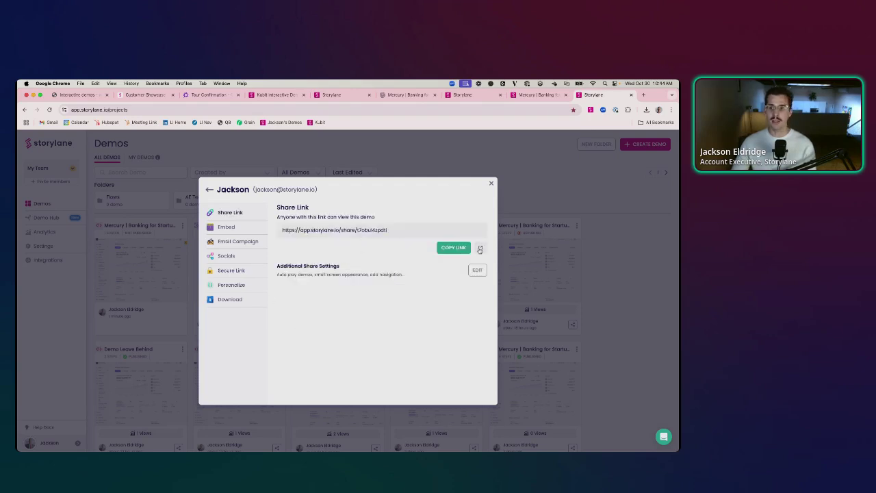
{"action": "left_click", "coordinate": [480, 247]}
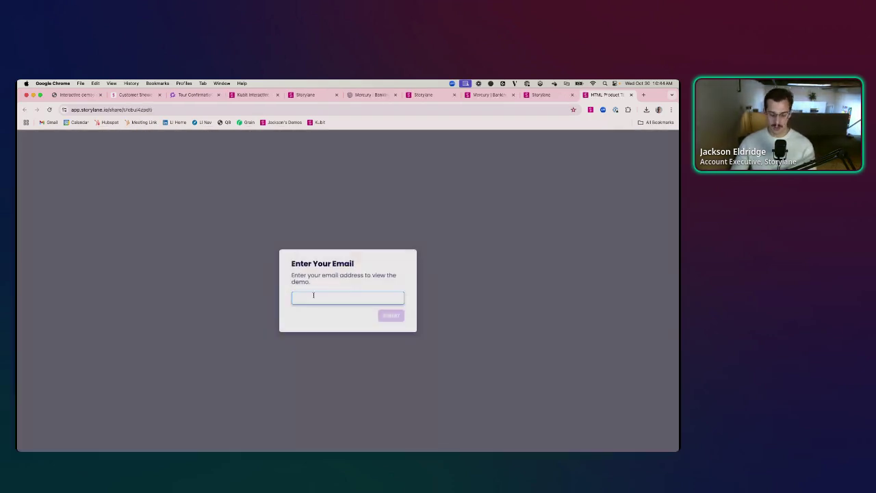
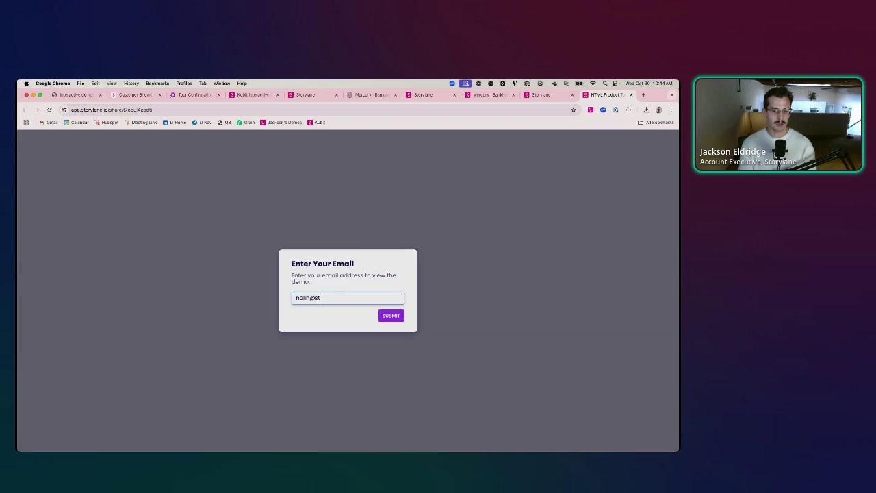
- Submit a storylane.io viewer email at the gate to open the Mercury demo
{"action": "key", "text": "Return"}
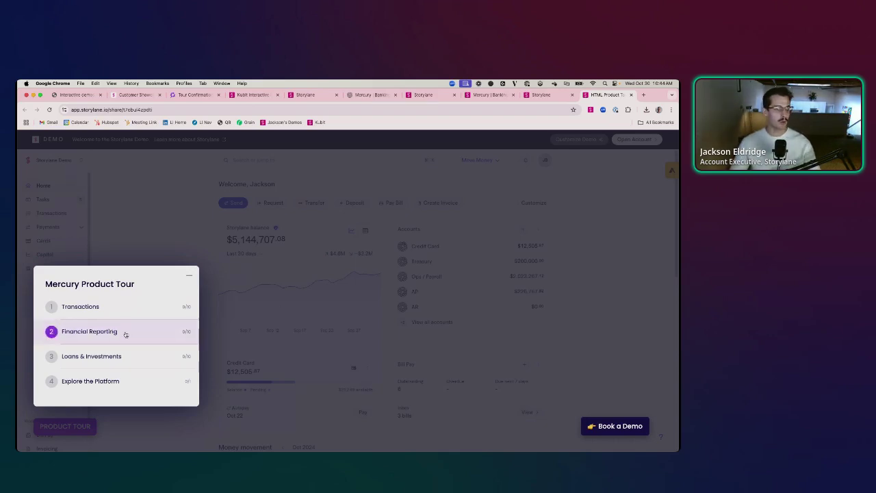
- Dismiss the checklist and highlight the personalized welcome greeting and Storylane balance label
{"action": "left_click", "coordinate": [190, 275]}
{"action": "left_click_drag", "start_coordinate": [220, 183], "coordinate": [281, 183]}
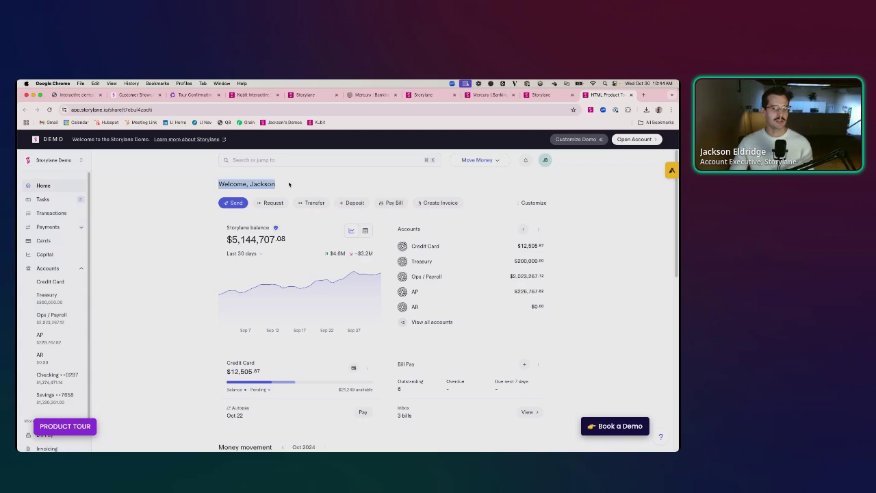
{"action": "left_click_drag", "start_coordinate": [228, 228], "coordinate": [275, 228]}
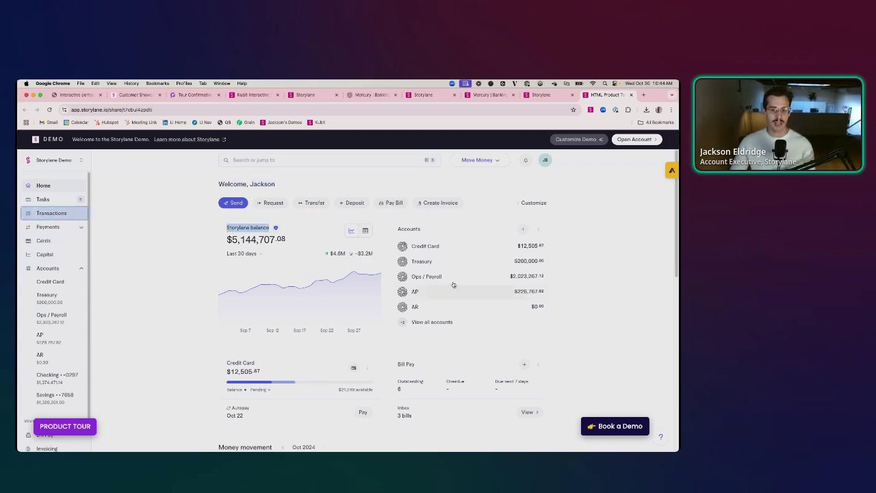
- Step through the Transactions section of the product tour, skipping its intro video
{"action": "left_click", "coordinate": [65, 426]}
{"action": "left_click", "coordinate": [82, 309]}
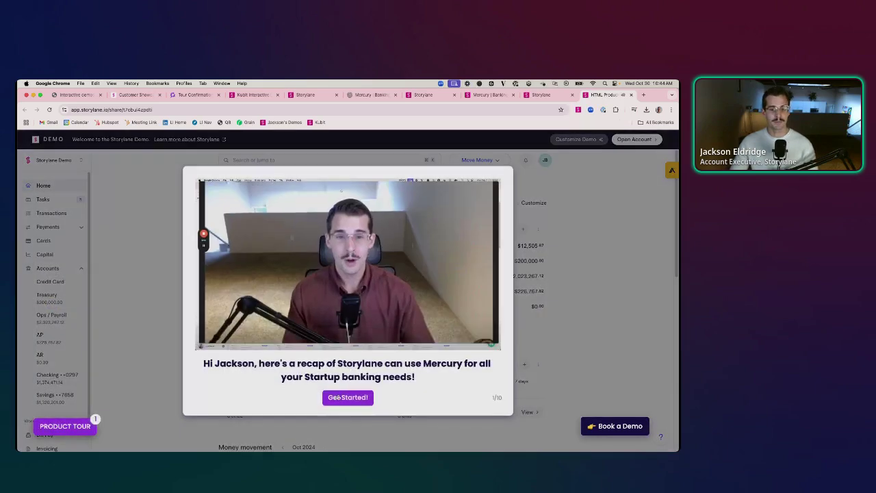
{"action": "left_click", "coordinate": [156, 246]}
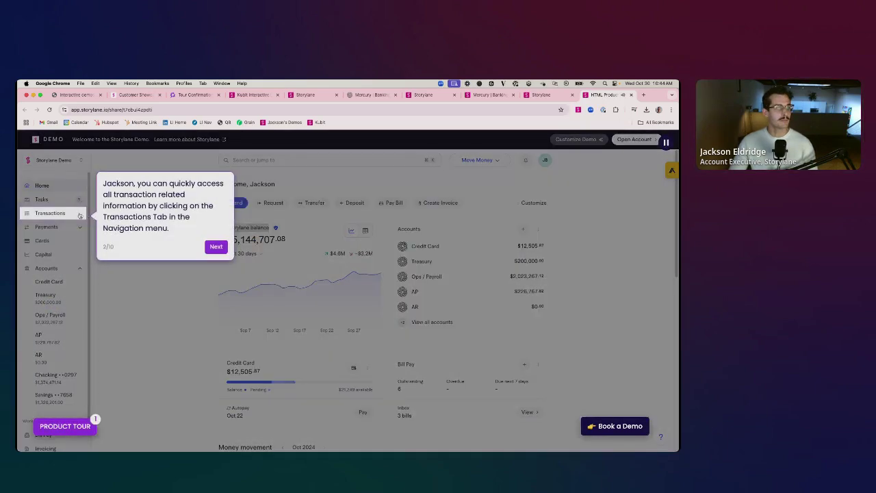
{"action": "left_click", "coordinate": [78, 216]}
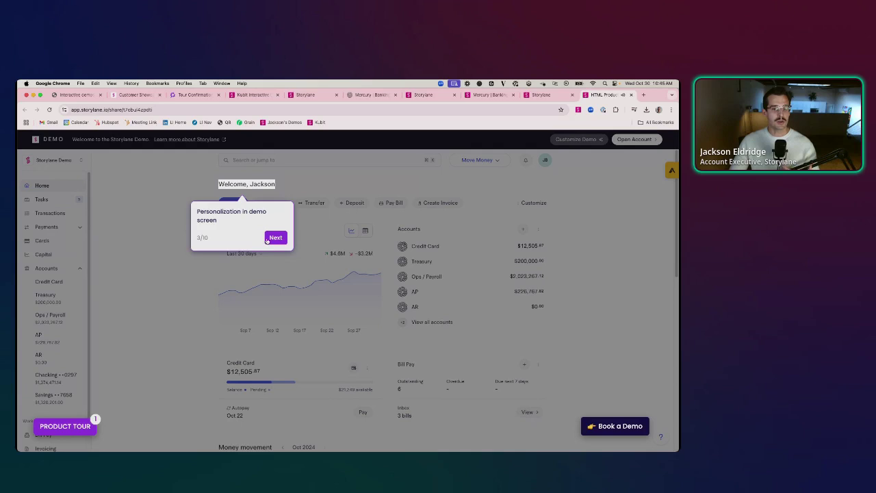
{"action": "left_click", "coordinate": [273, 241]}
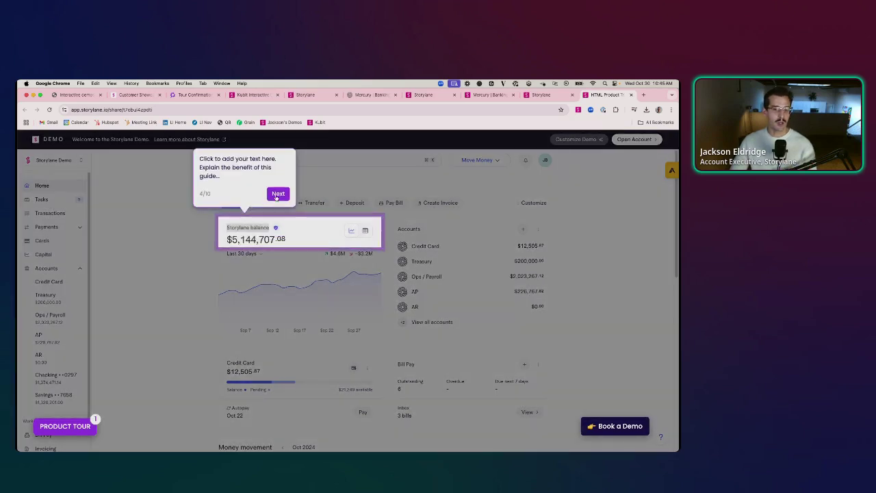
- Launch the Explore the Platform sandbox, visit Transactions, and return to Home
{"action": "left_click", "coordinate": [68, 430]}
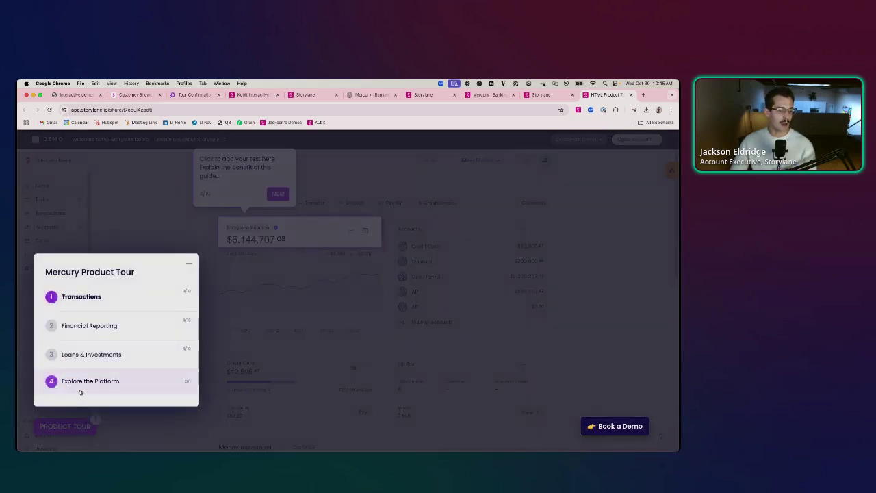
{"action": "left_click", "coordinate": [82, 384]}
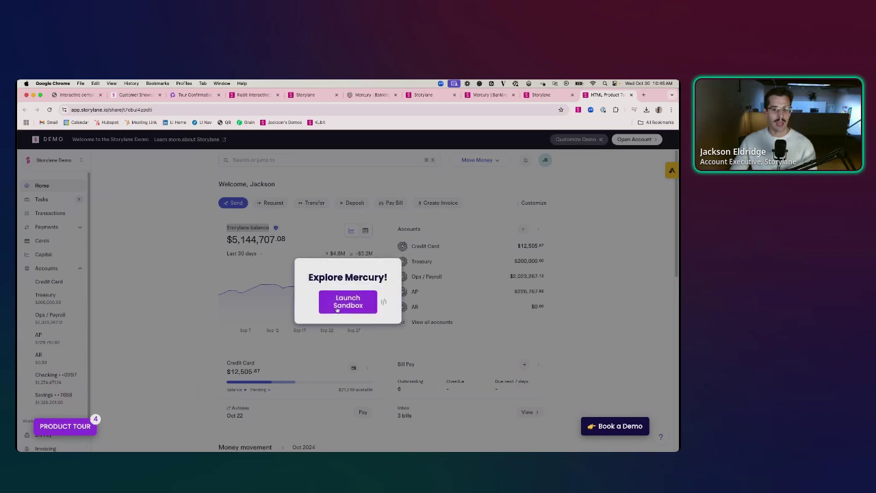
{"action": "left_click", "coordinate": [337, 308]}
{"action": "left_click", "coordinate": [52, 215]}
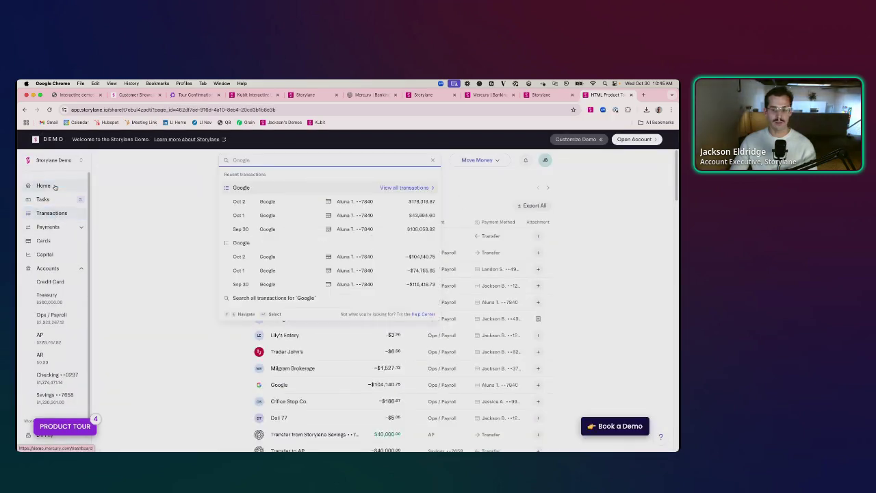
{"action": "left_click", "coordinate": [43, 185]}
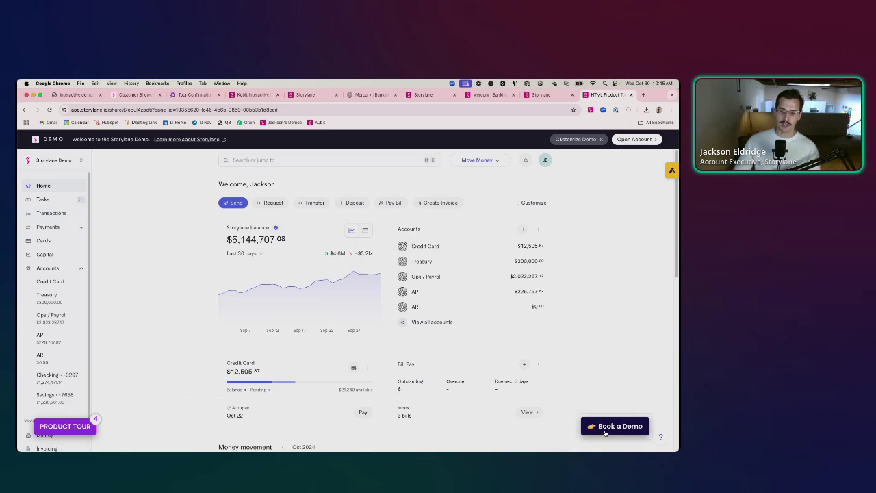
- Use the demo's Book a Demo button to reach mercury.com/contact/sales
{"action": "left_click", "coordinate": [616, 426]}
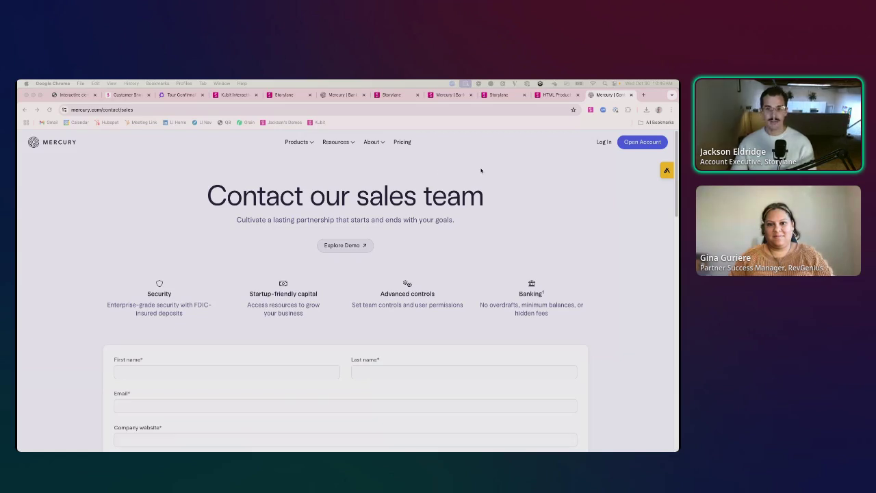
- Enter 'storylane' in the address bar to load the storylane.io/plans pricing page
{"action": "left_click", "coordinate": [326, 111]}
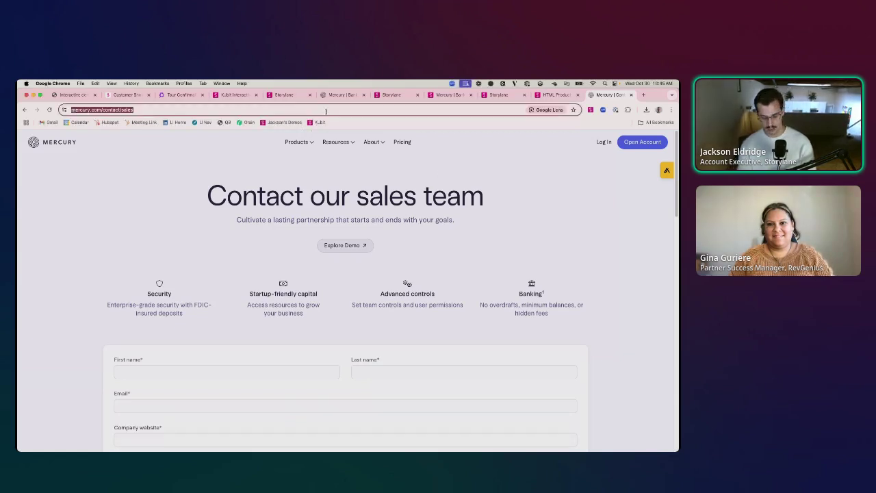
{"action": "type", "text": "storylane"}
{"action": "key", "text": "Return"}
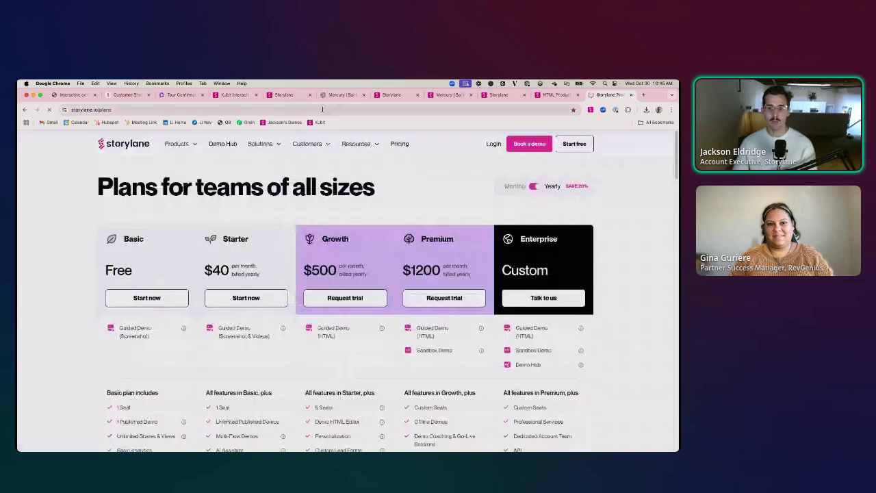